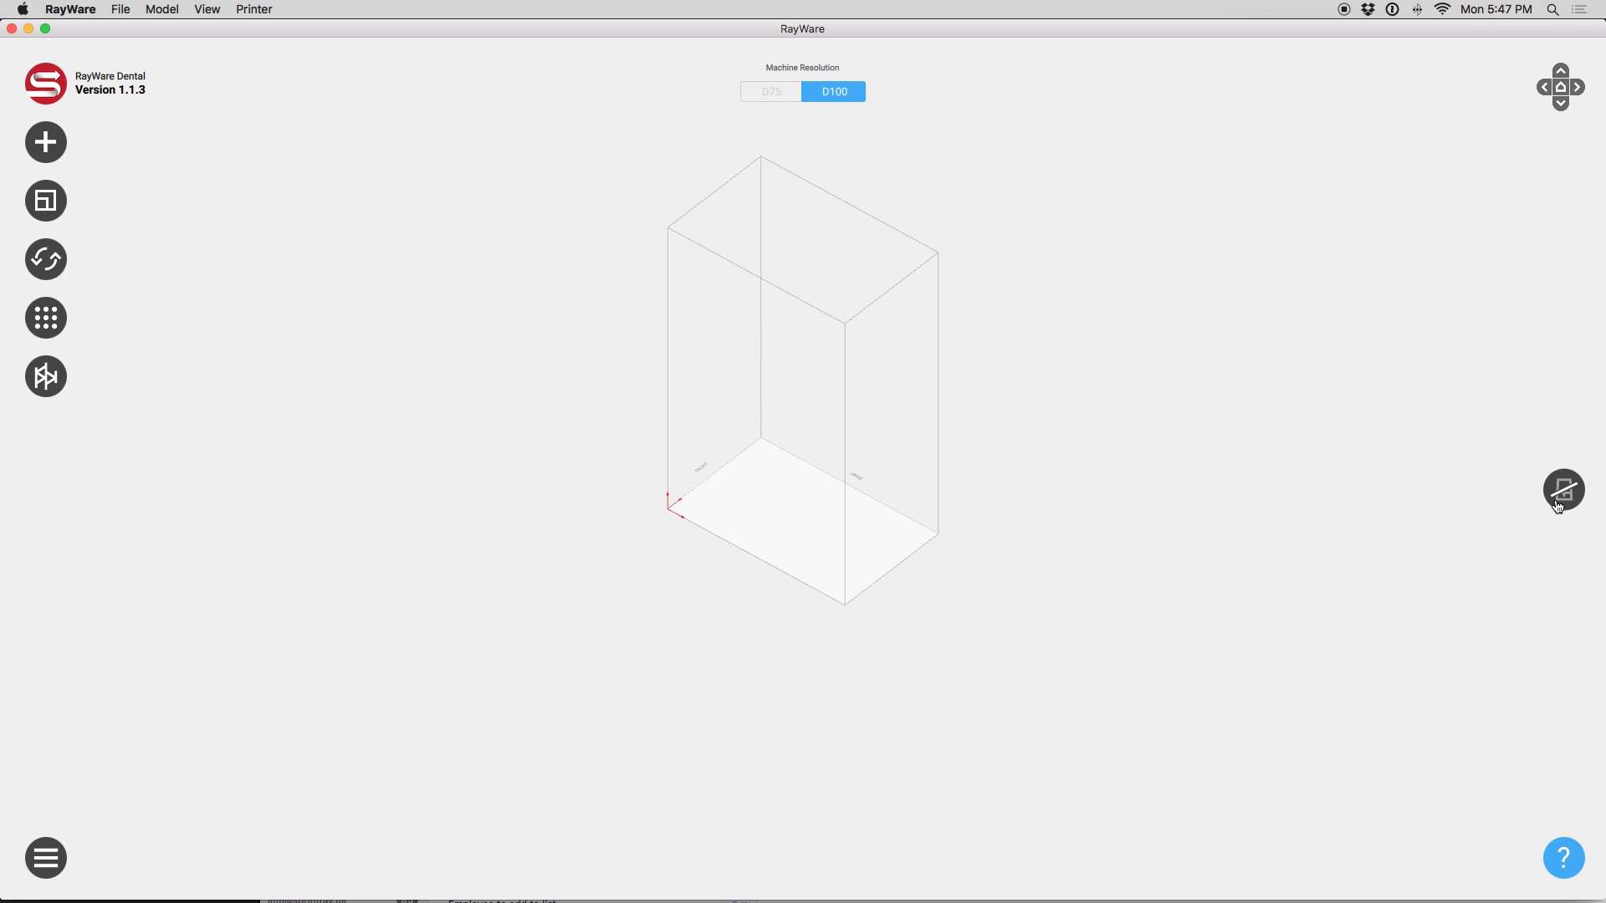
Start the Connect A Printer wizard and choose the wireless connection option
{"action": "left_click", "coordinate": [1560, 493]}
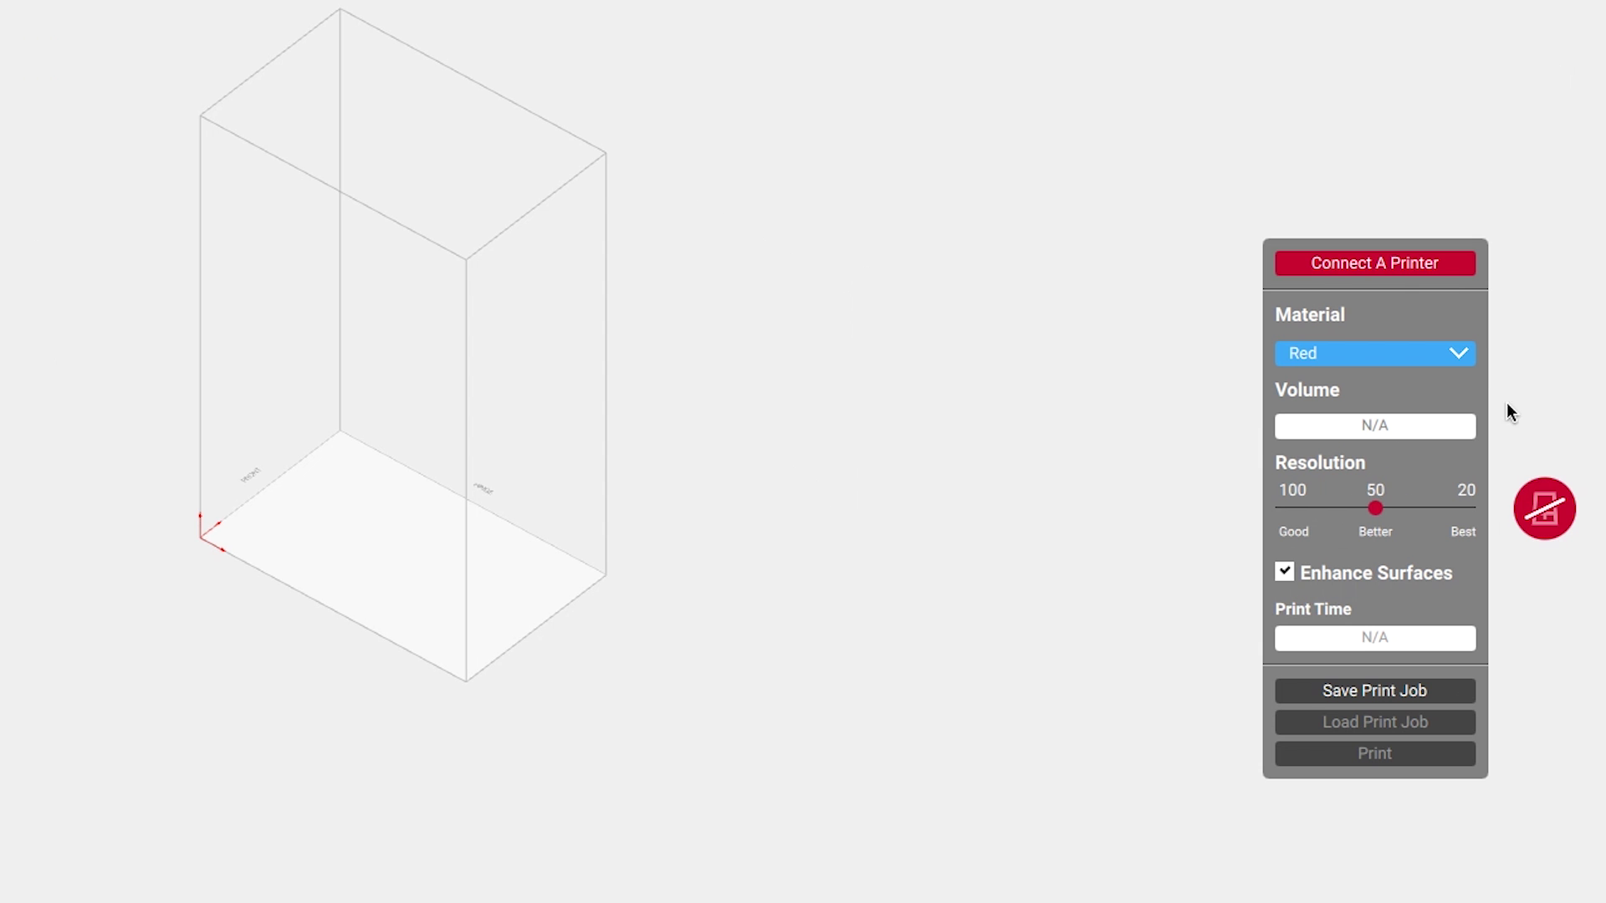
{"action": "left_click", "coordinate": [1453, 266]}
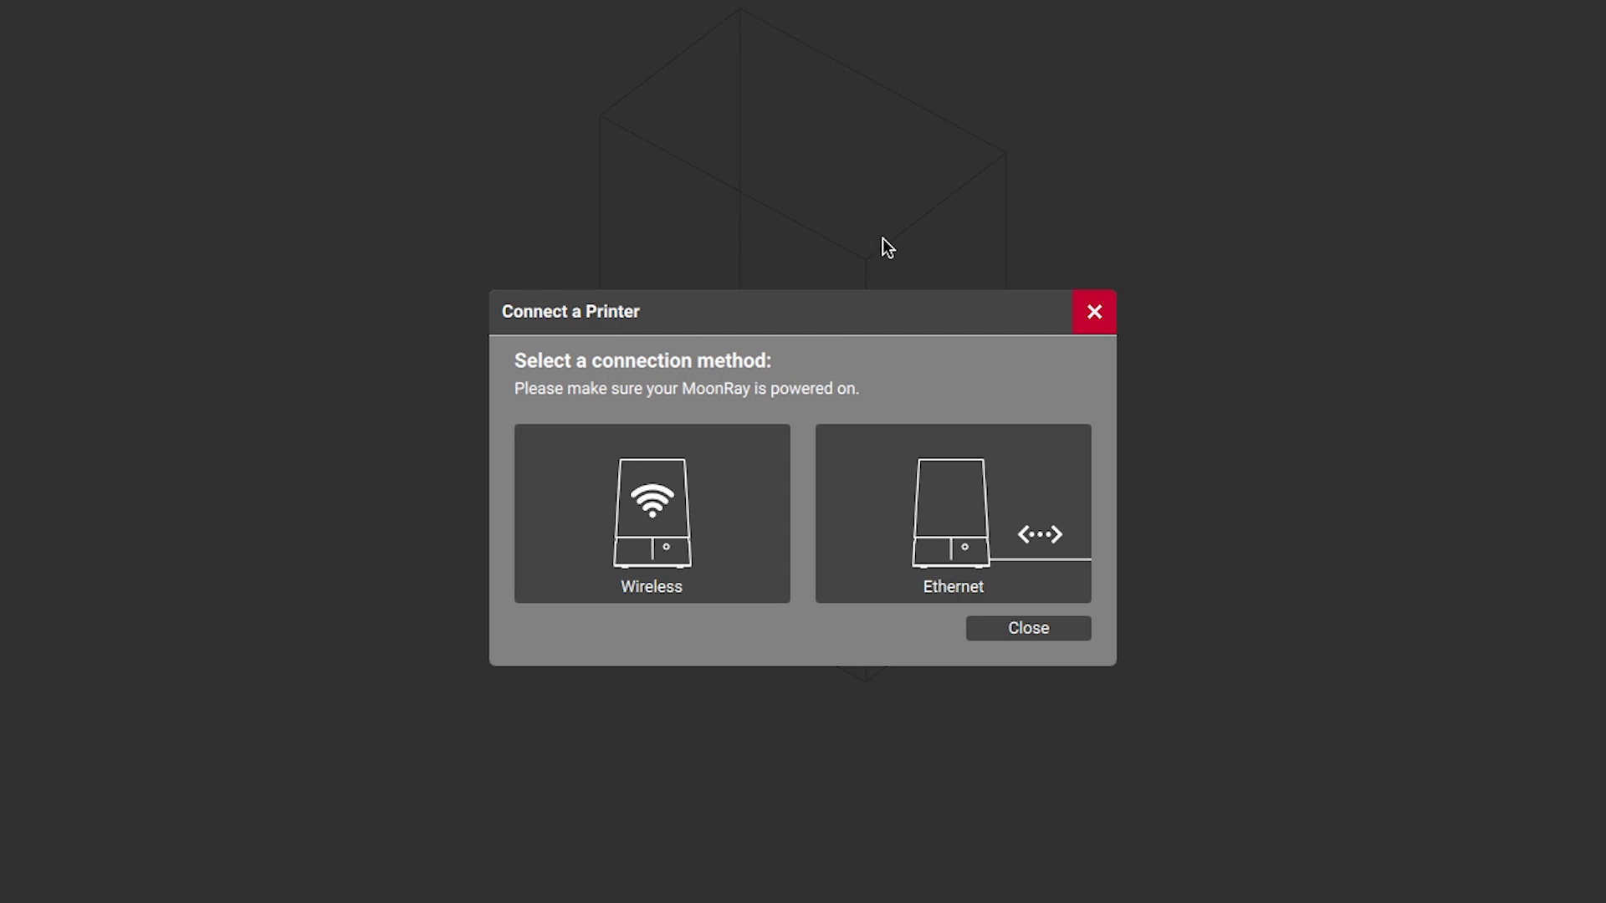
{"action": "left_click", "coordinate": [702, 497]}
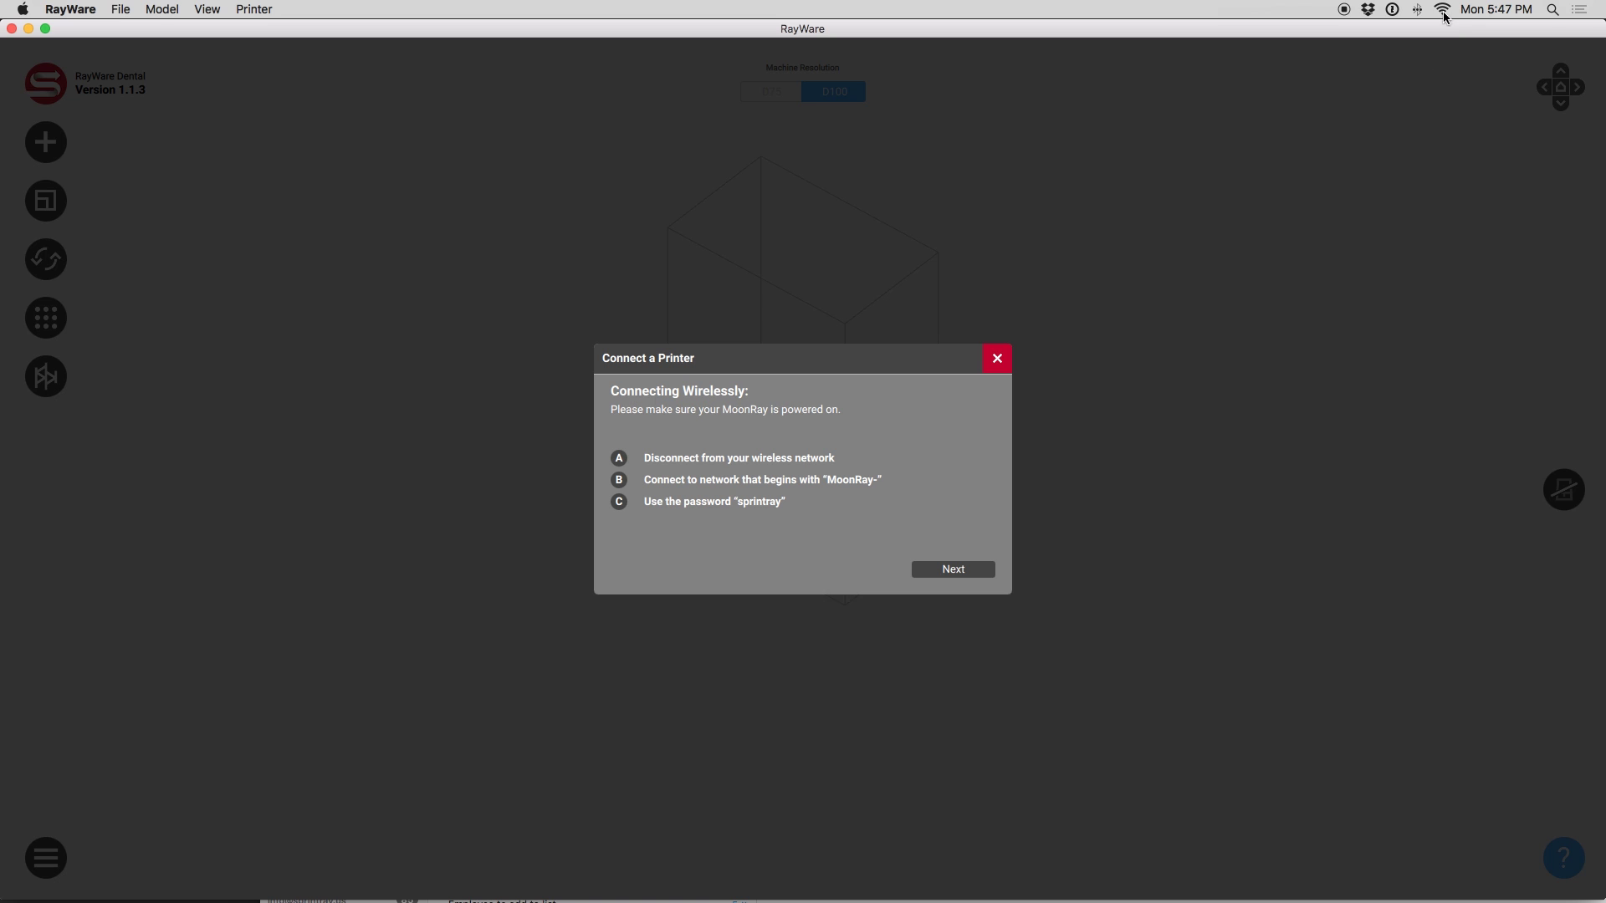
Join the MoonRay printer's Wi-Fi network from the macOS menu using its password
{"action": "left_click", "coordinate": [1443, 10]}
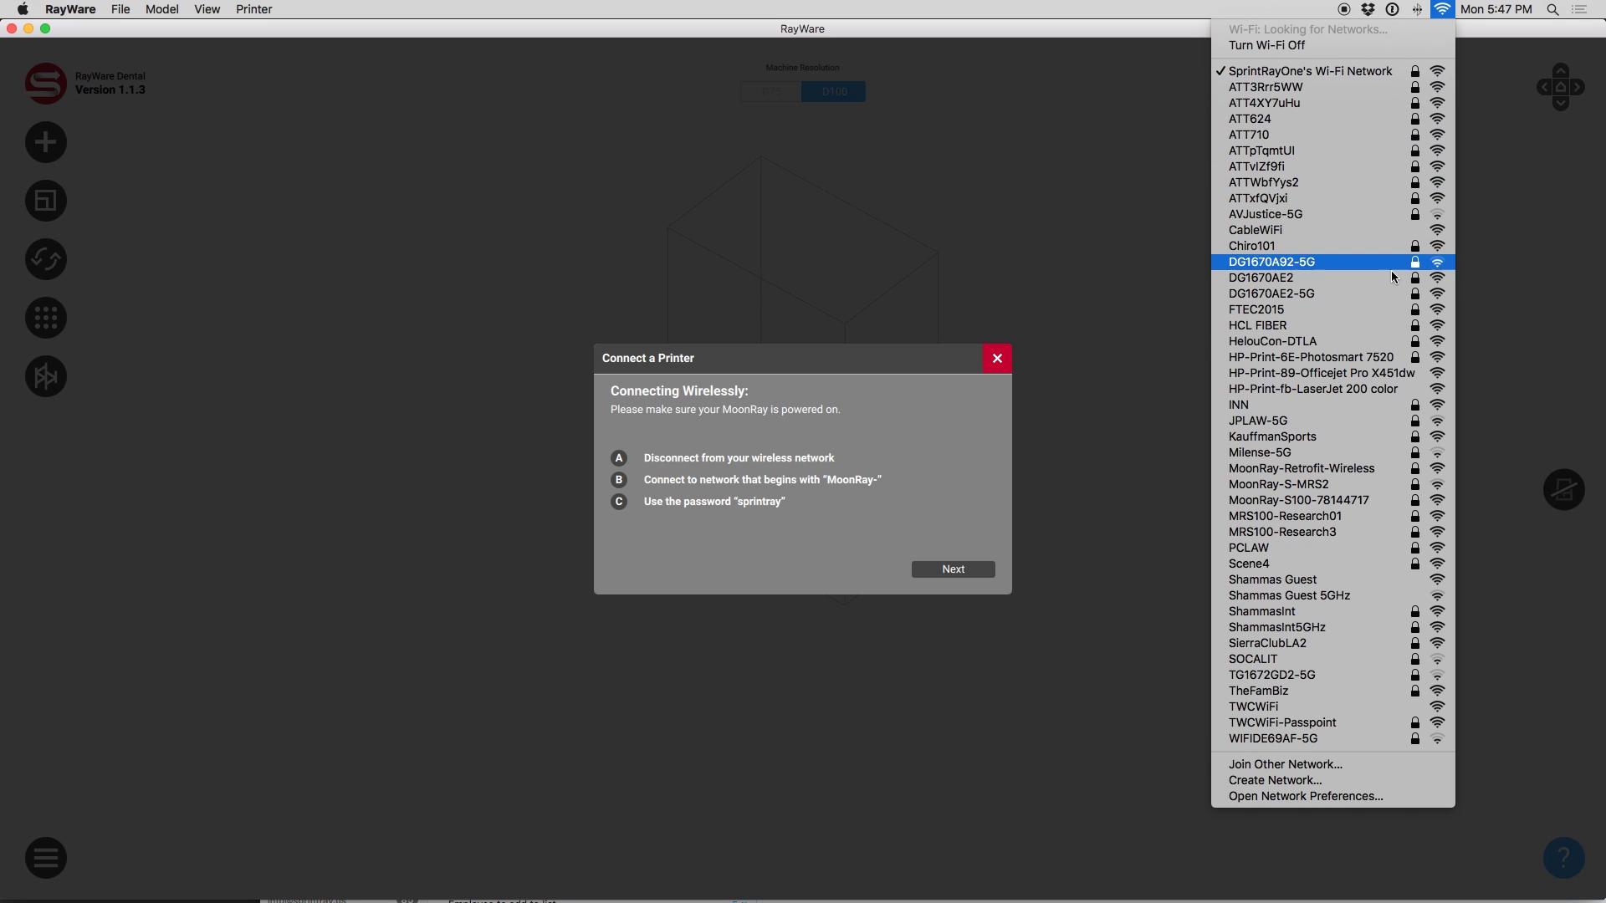
{"action": "left_click", "coordinate": [1337, 519]}
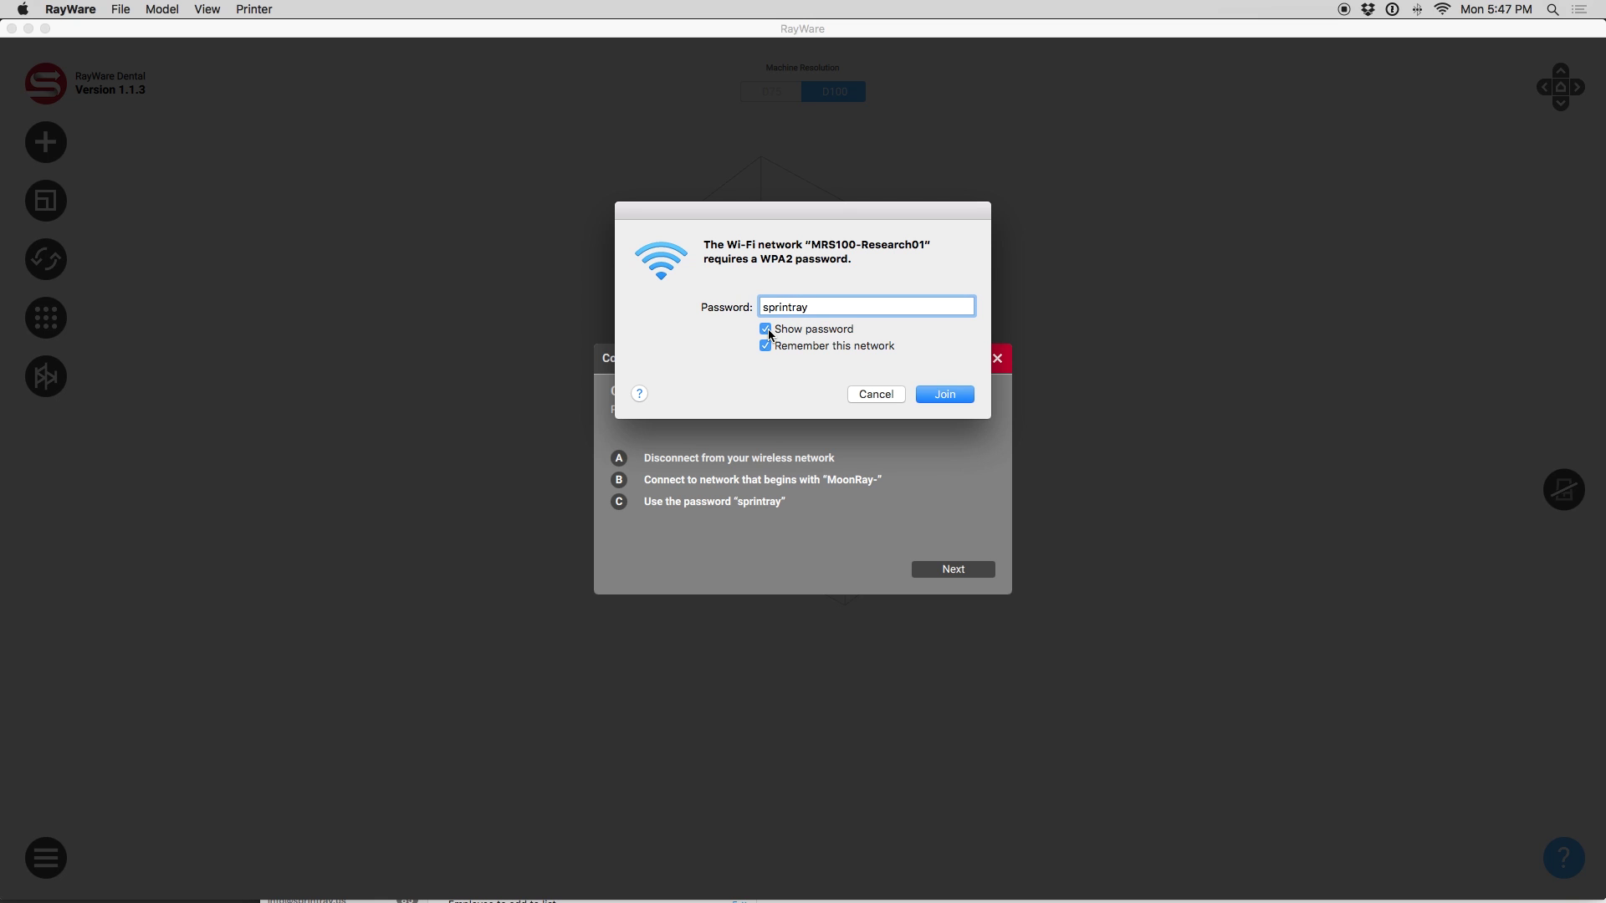
{"action": "left_click", "coordinate": [944, 395]}
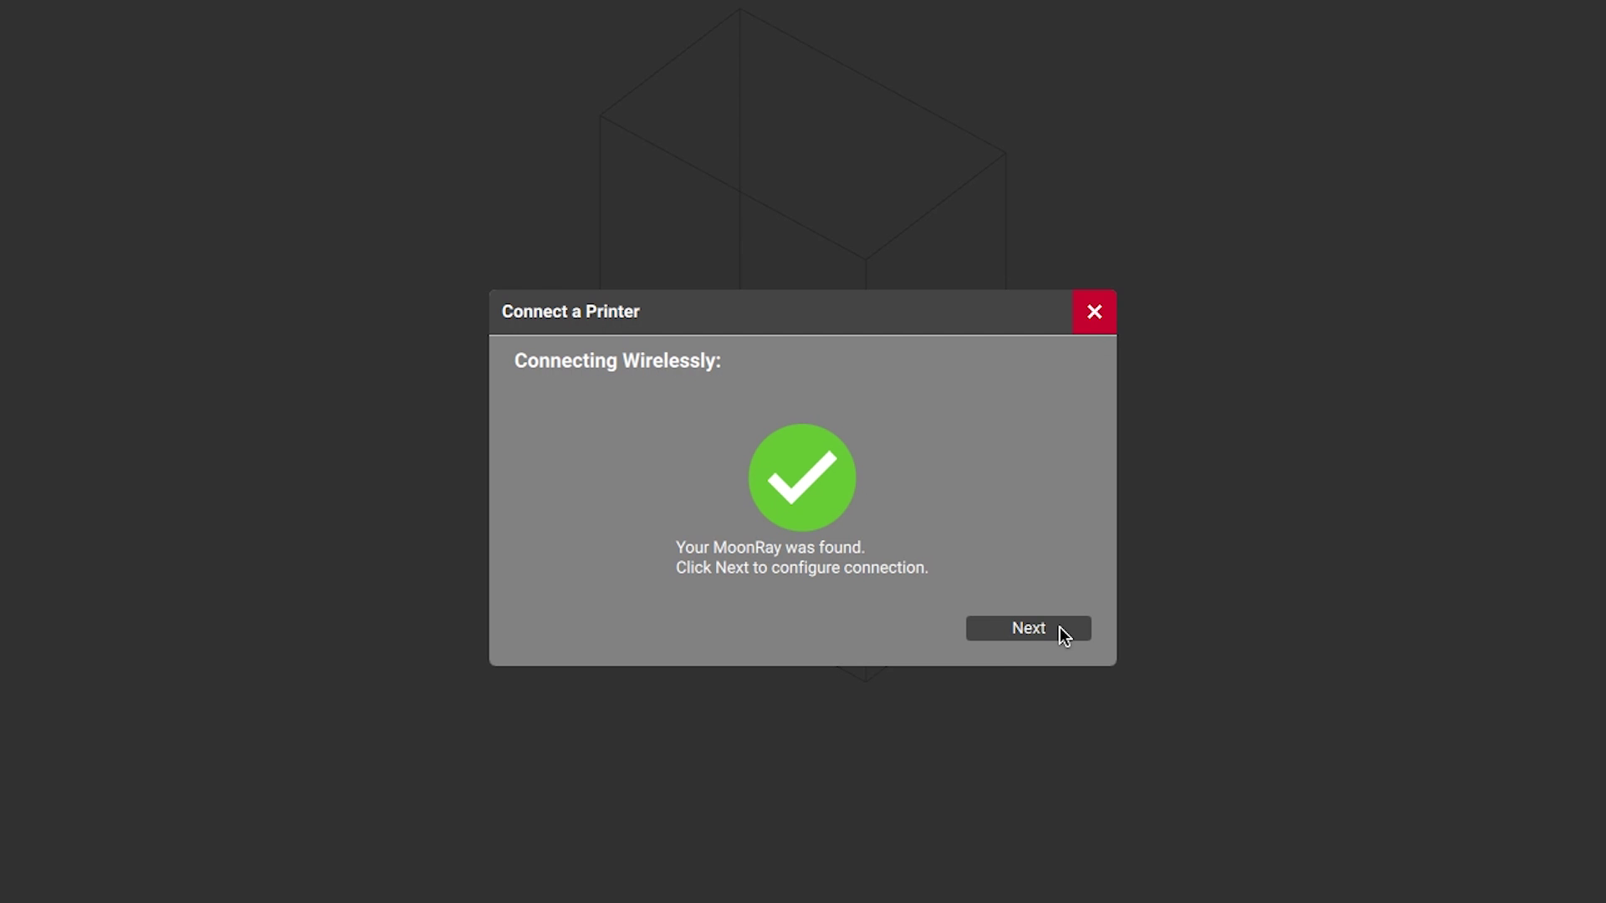
Choose Connect to Network, select SprintRayOne's Wi-Fi Network, send it to the printer, and finish the wizard
{"action": "left_click", "coordinate": [1060, 629]}
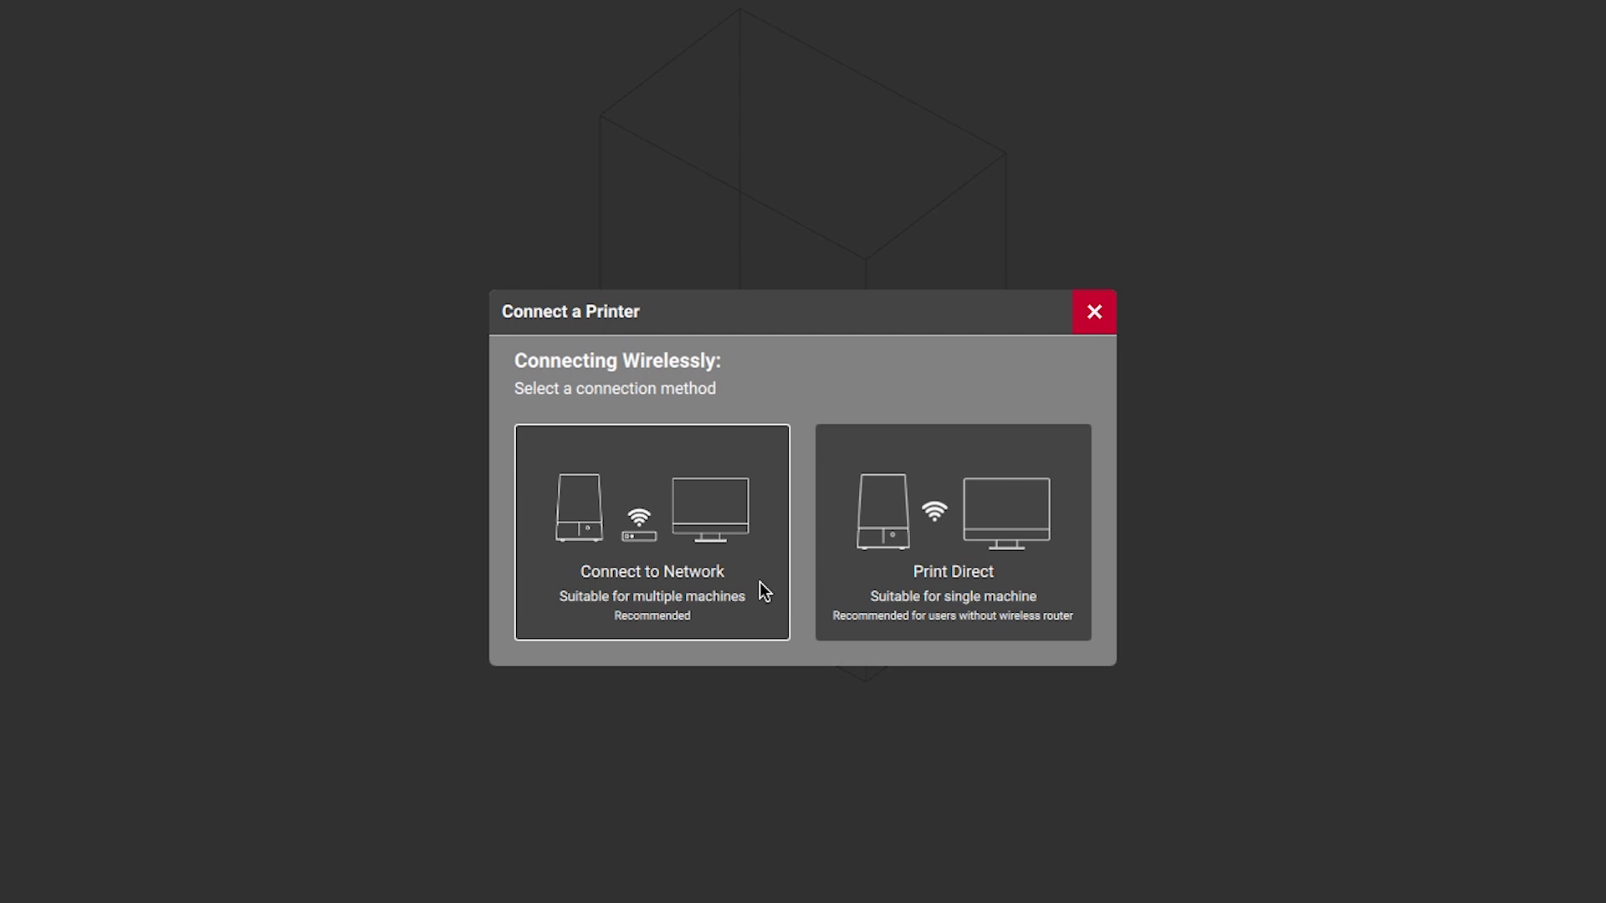
{"action": "left_click", "coordinate": [754, 585]}
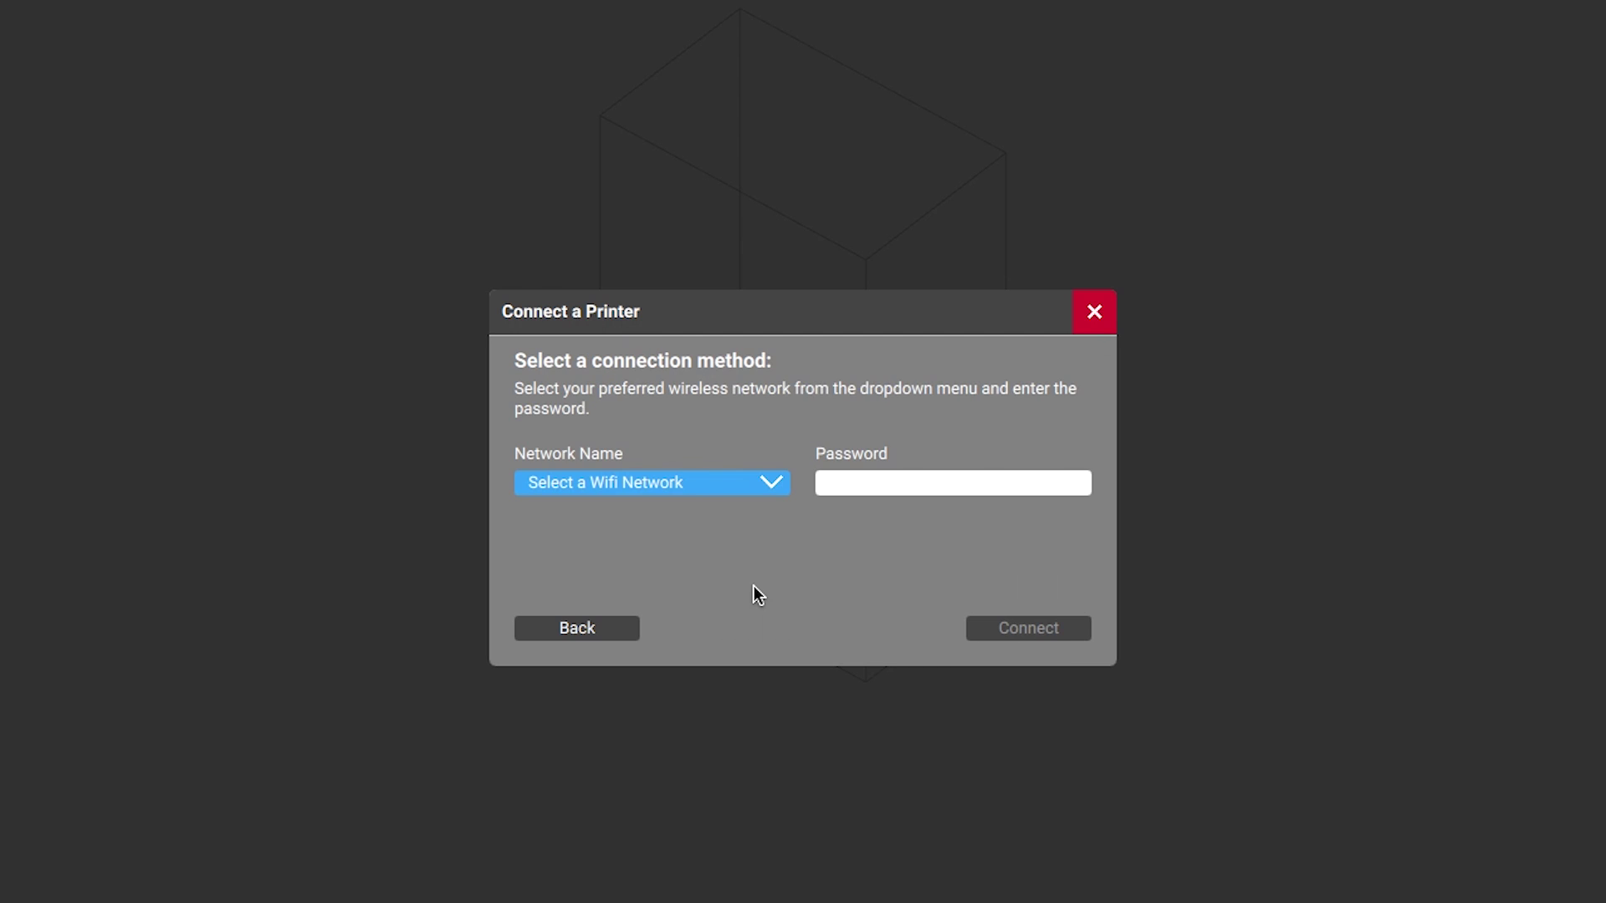
{"action": "left_click", "coordinate": [776, 493]}
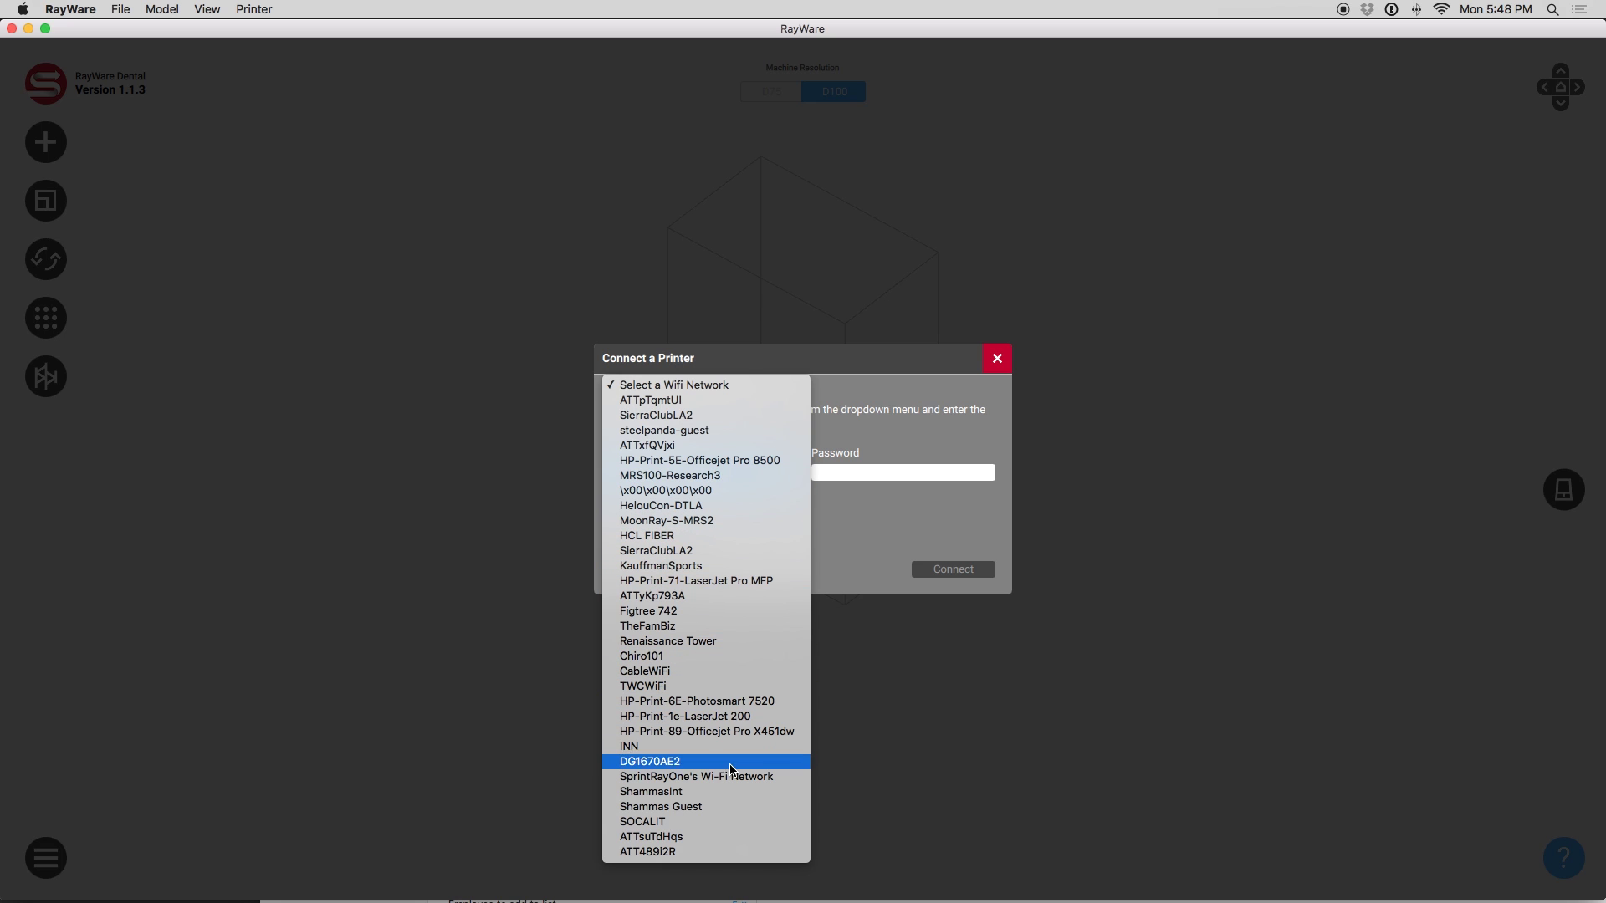
{"action": "left_click", "coordinate": [735, 776]}
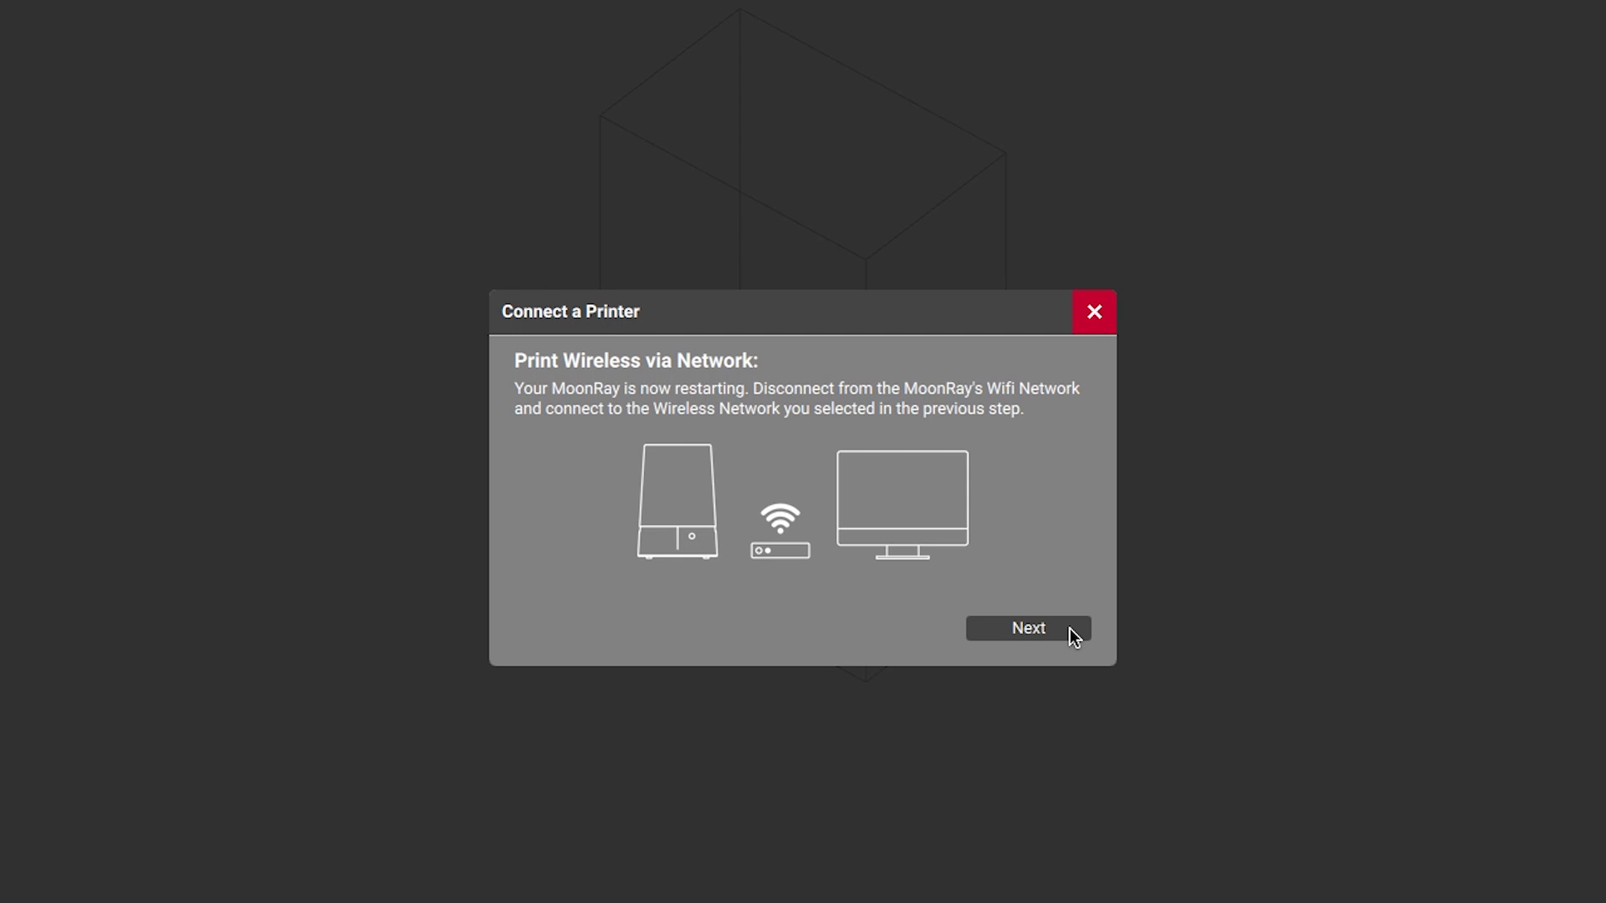
{"action": "left_click", "coordinate": [1071, 629]}
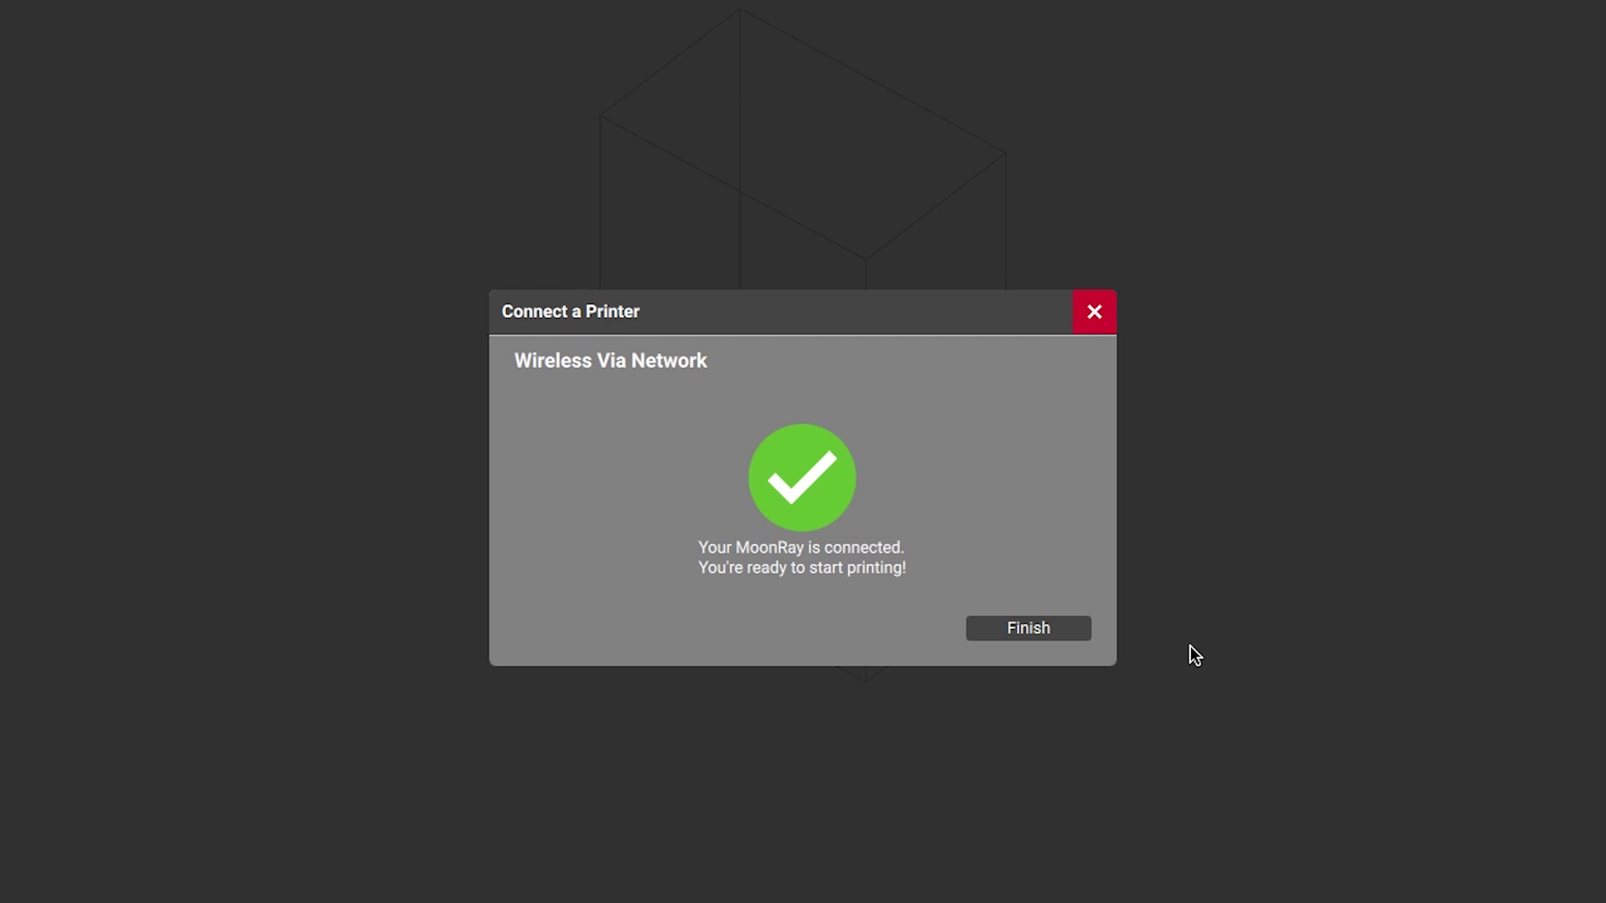
{"action": "left_click", "coordinate": [1028, 627]}
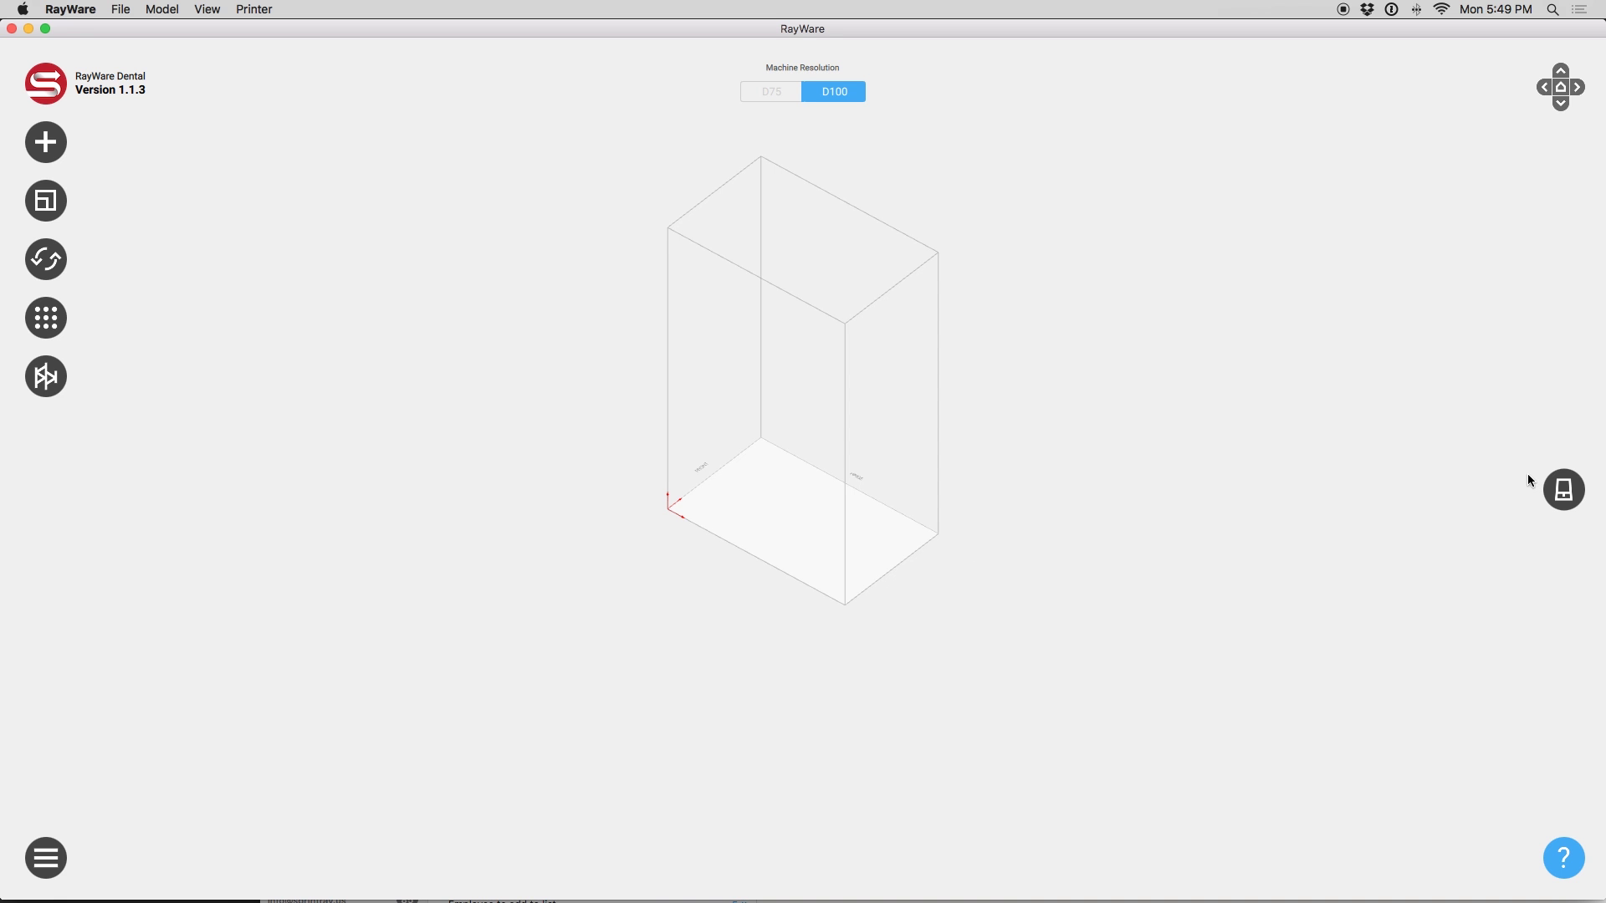
{"action": "left_click", "coordinate": [1556, 486]}
Import keychain sample.STL from Downloads and orbit to view it from the front
{"action": "left_click", "coordinate": [47, 148]}
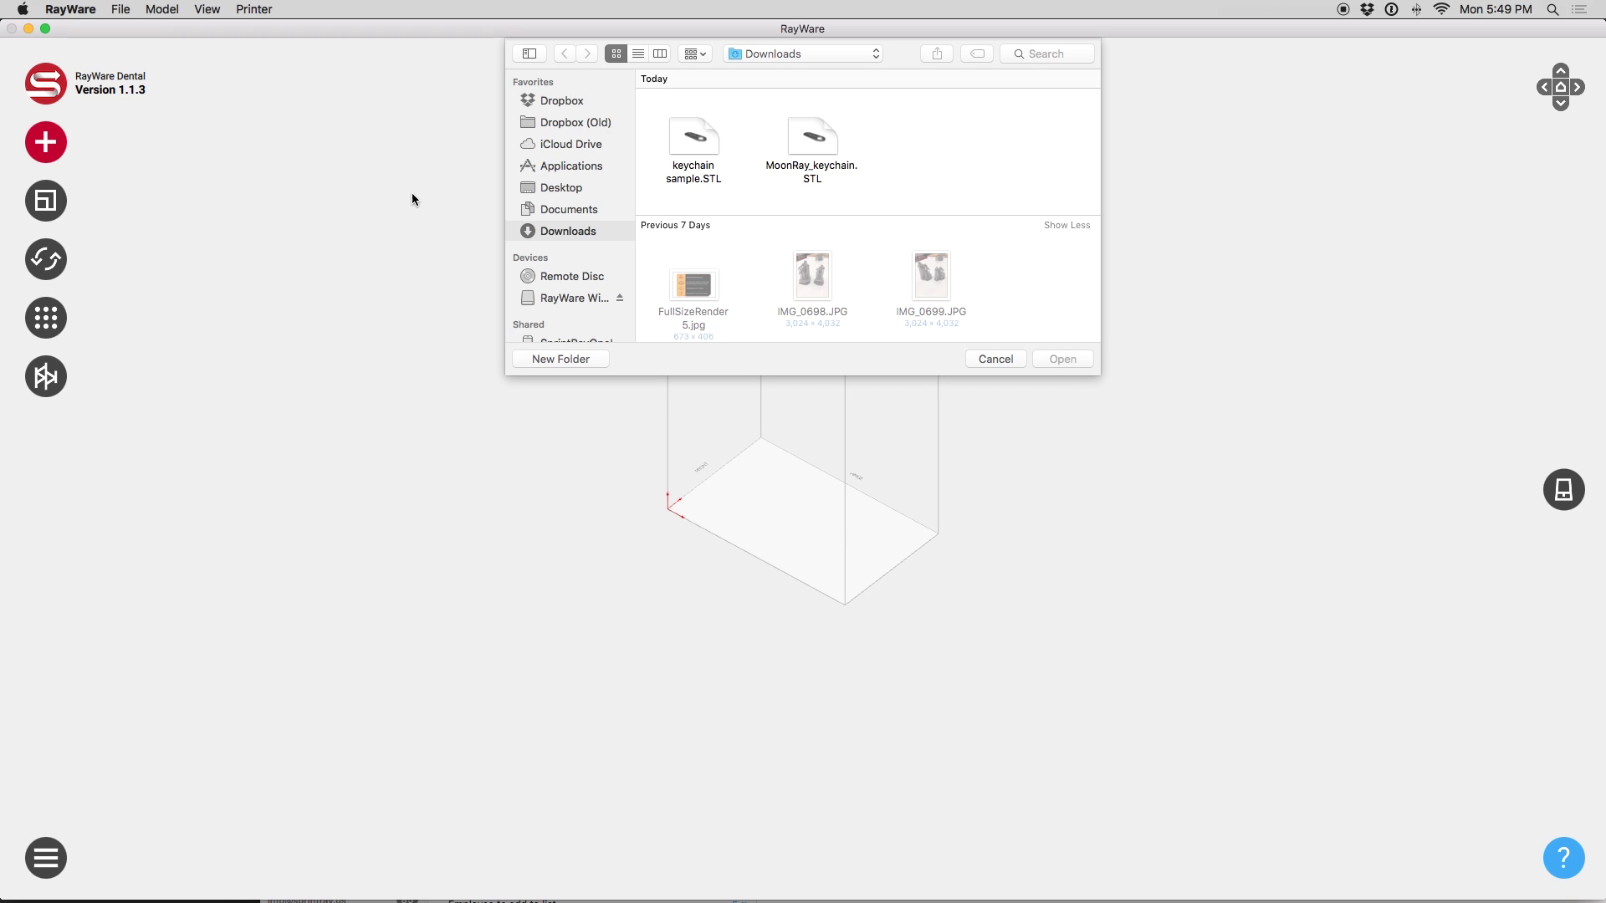
{"action": "left_click", "coordinate": [707, 150]}
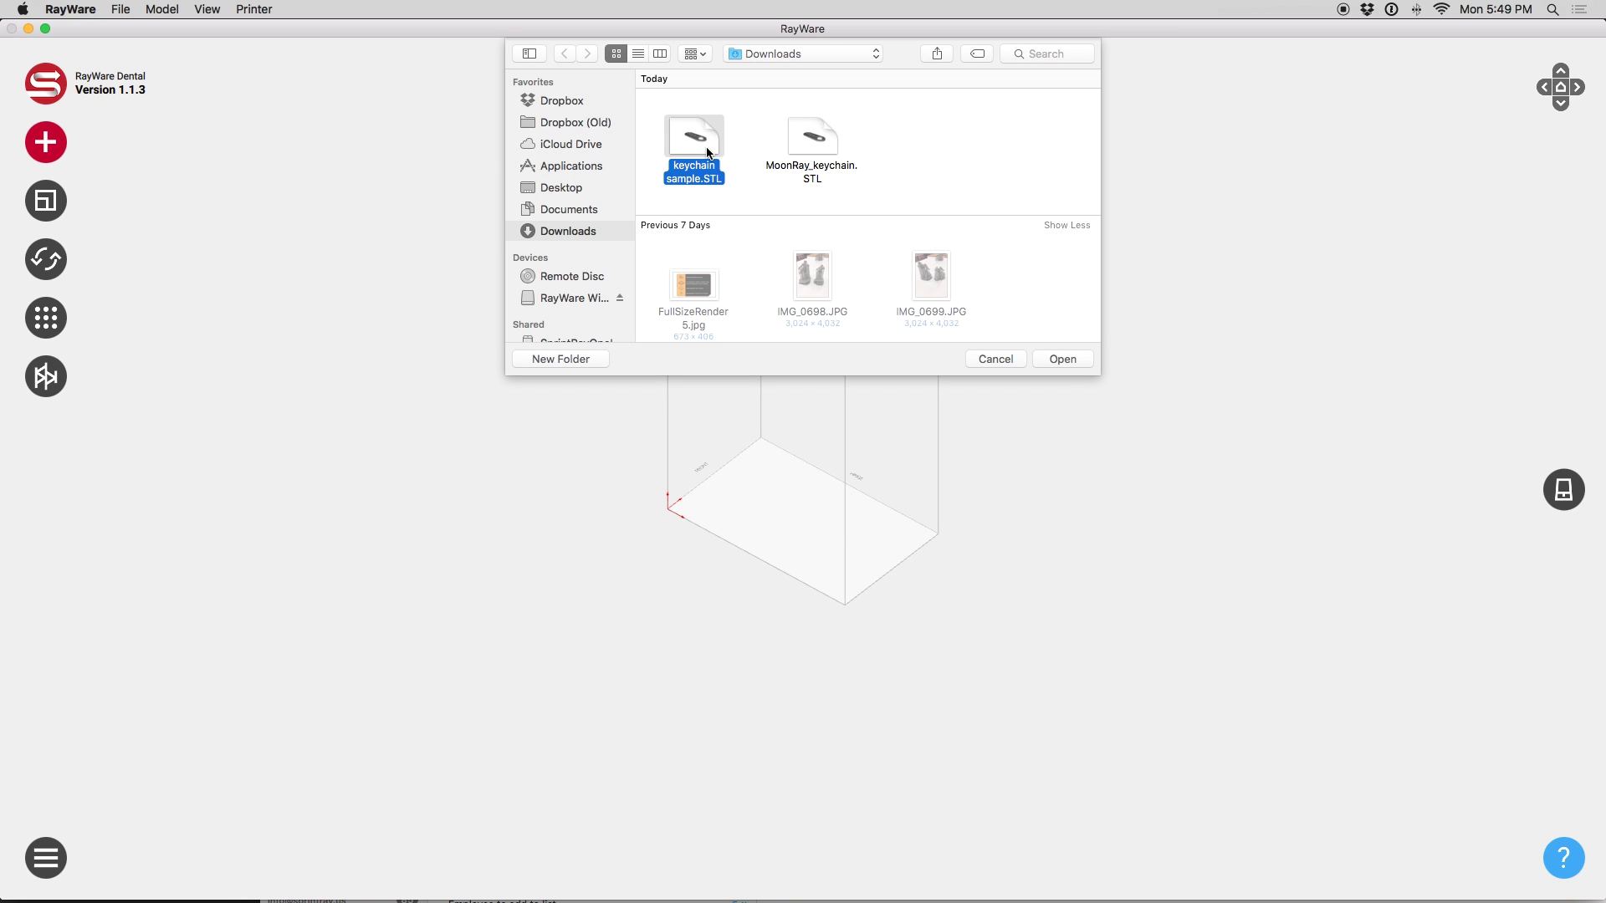
{"action": "left_click", "coordinate": [1063, 358]}
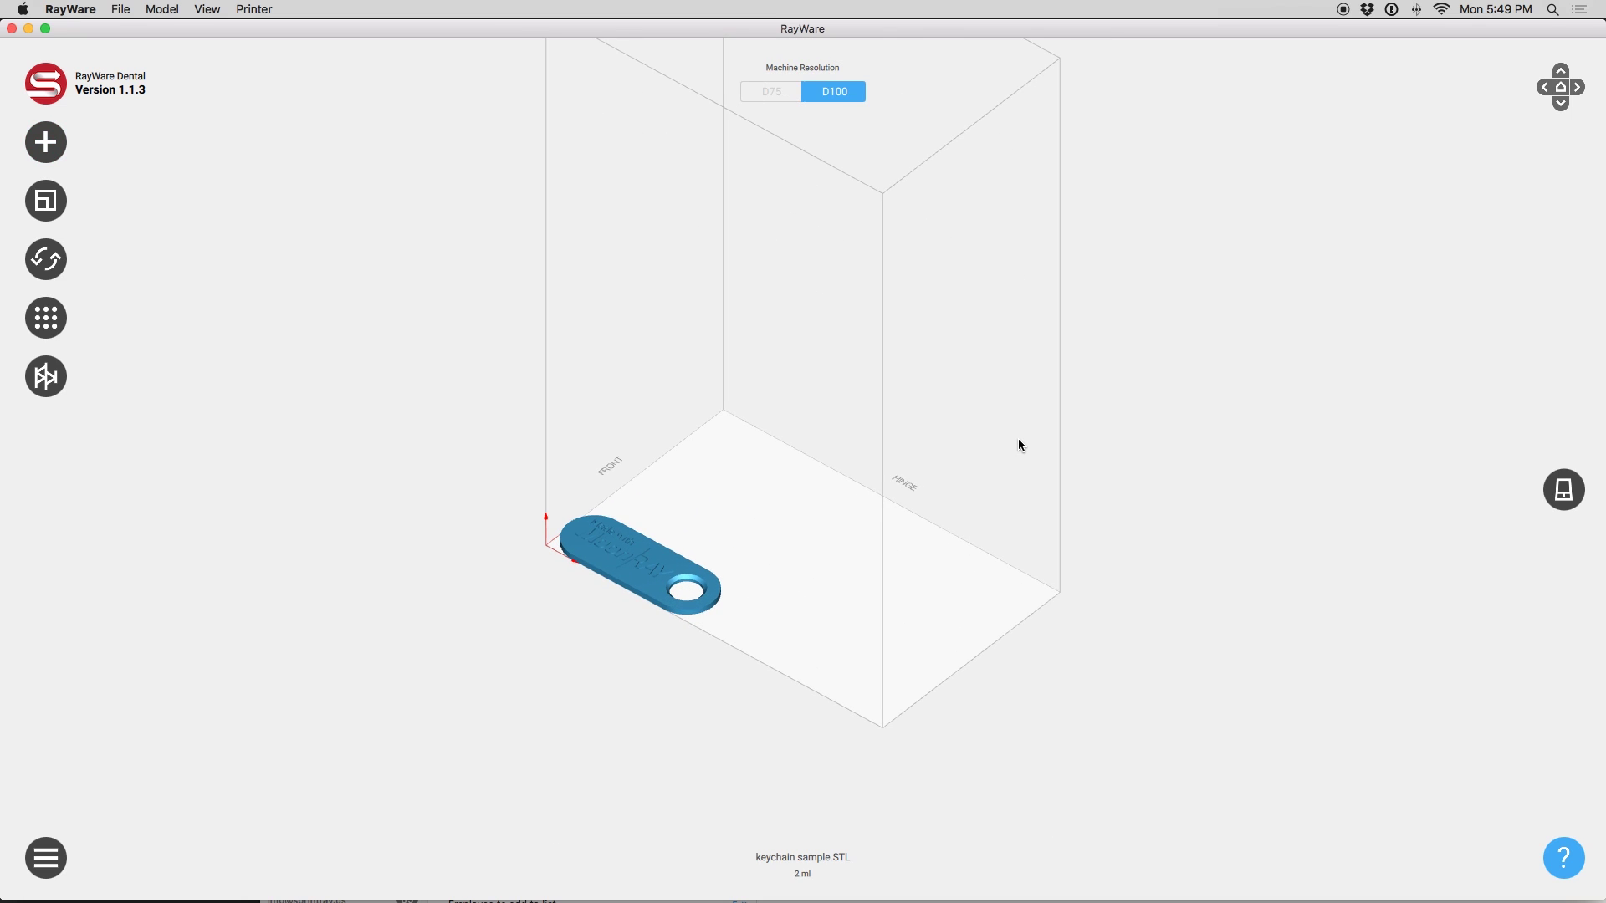
{"action": "left_click_drag", "start_coordinate": [1017, 438], "coordinate": [496, 540]}
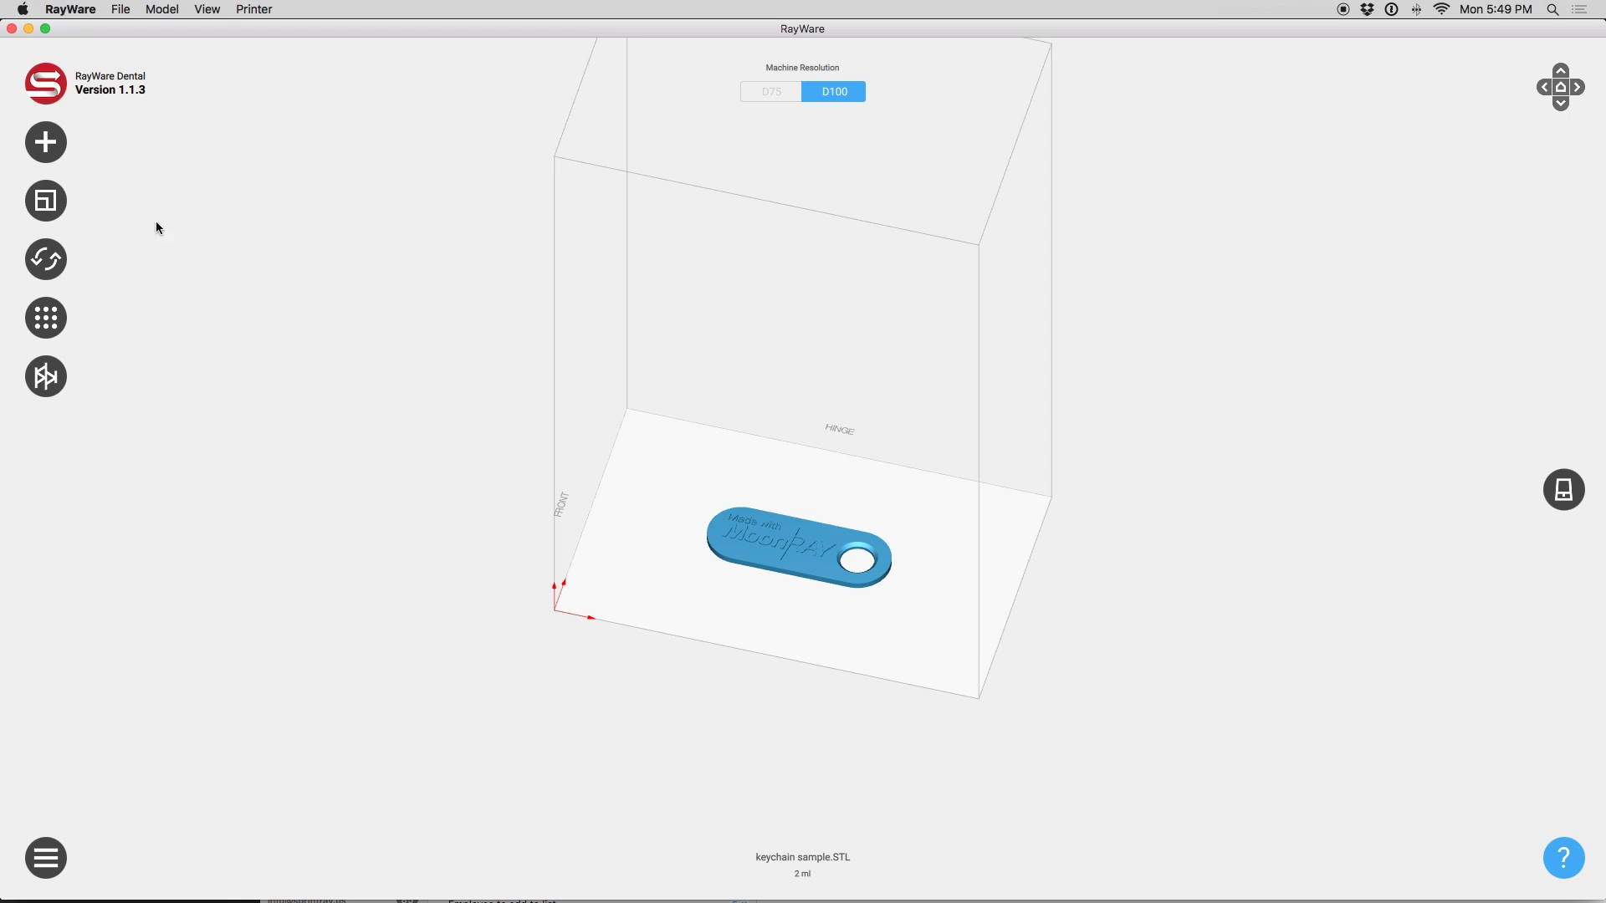
Try scaling the keychain up toward 1.7, then bring the scale back down
{"action": "left_click", "coordinate": [52, 208]}
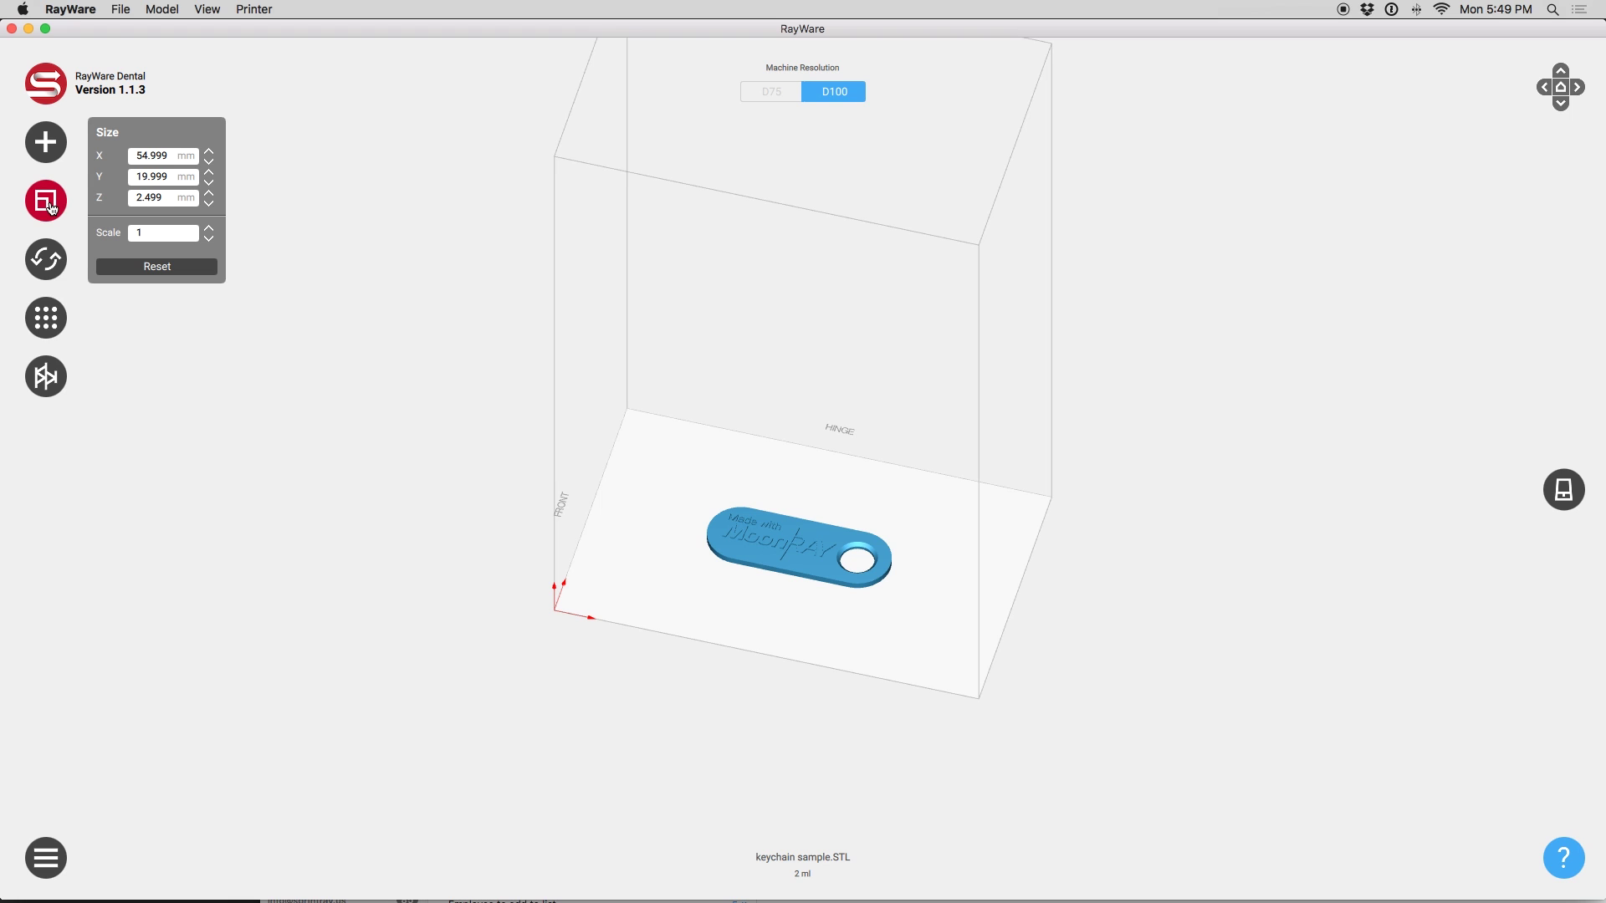
{"action": "left_click", "coordinate": [210, 231]}
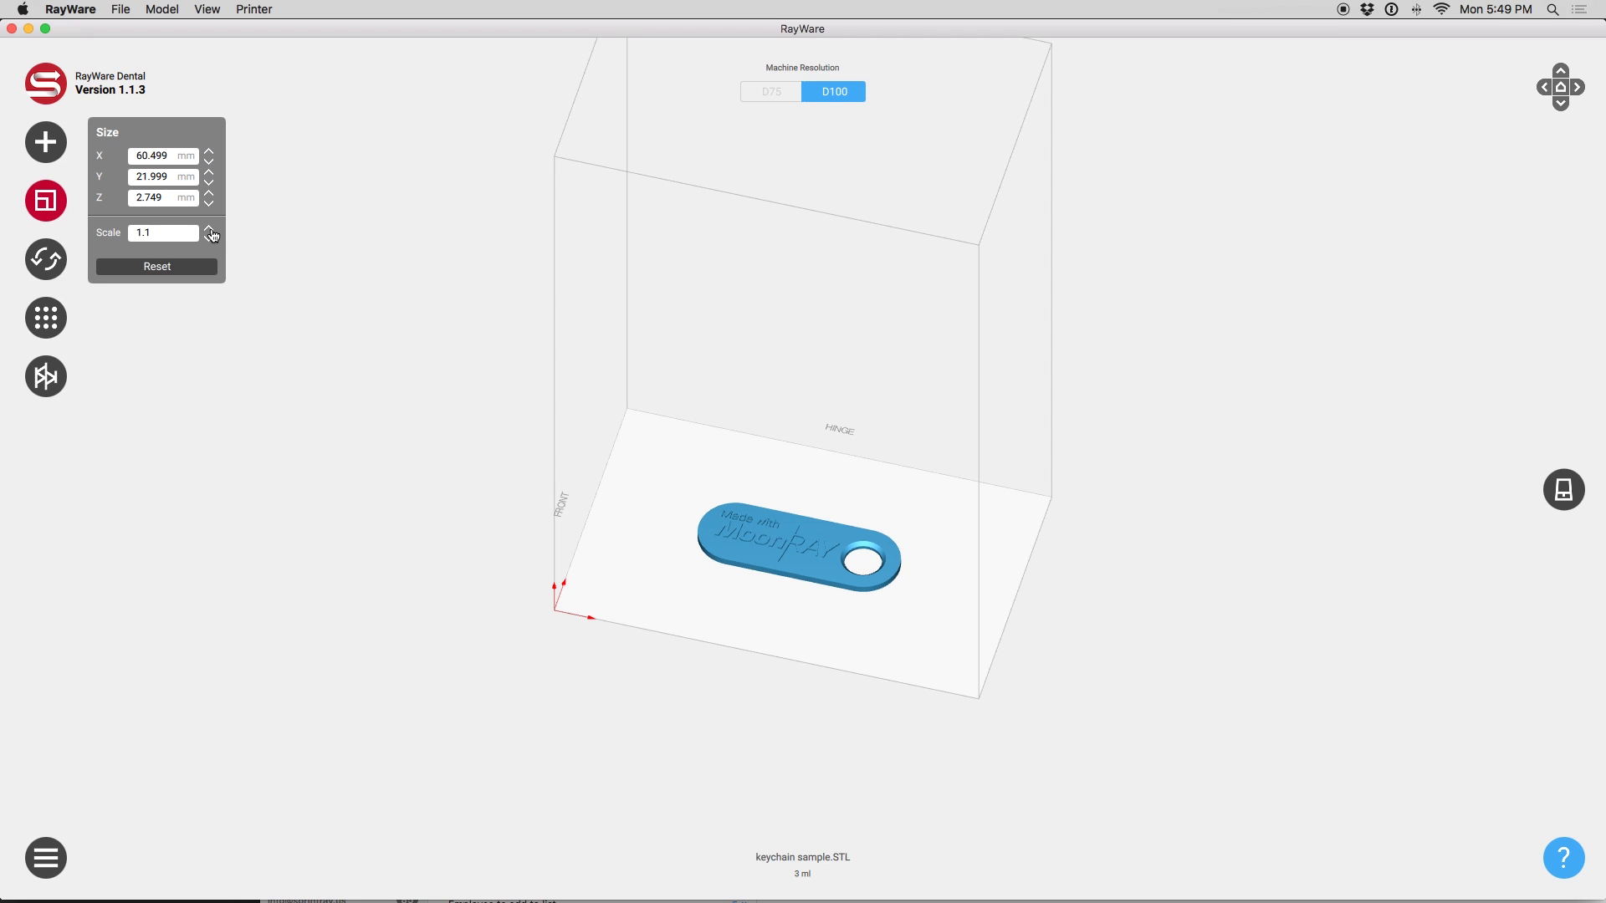
{"action": "left_click", "coordinate": [210, 231]}
{"action": "left_click", "coordinate": [210, 232]}
{"action": "left_click", "coordinate": [210, 231]}
{"action": "left_click", "coordinate": [210, 232]}
{"action": "left_click", "coordinate": [210, 231]}
{"action": "left_click", "coordinate": [210, 231]}
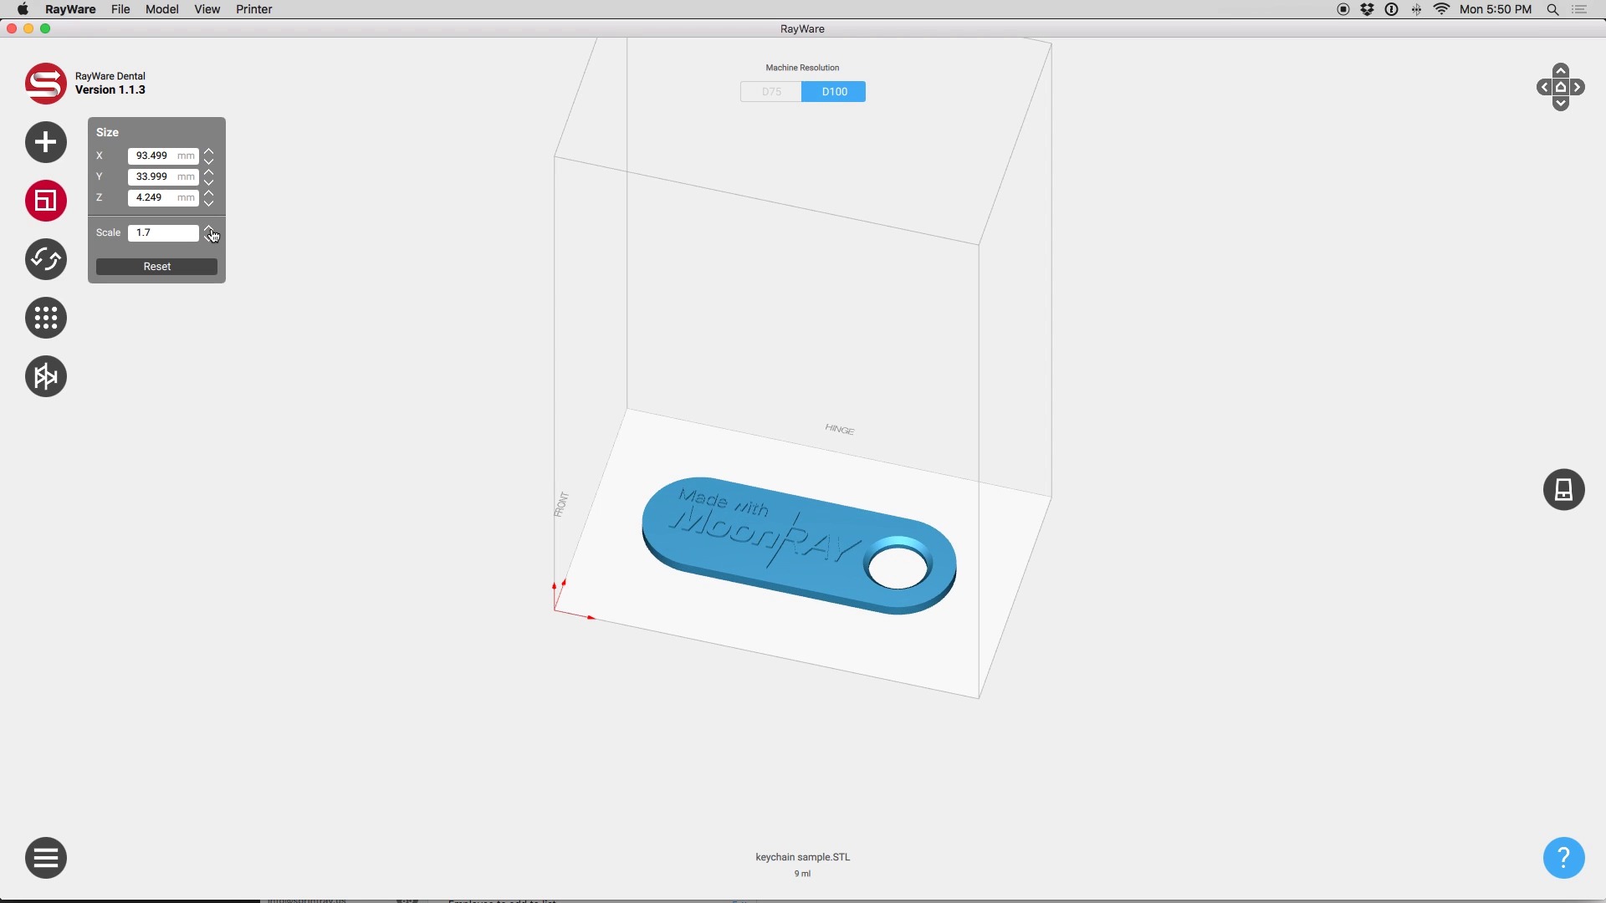
{"action": "left_click", "coordinate": [210, 238]}
{"action": "left_click", "coordinate": [210, 239]}
{"action": "left_click", "coordinate": [42, 203]}
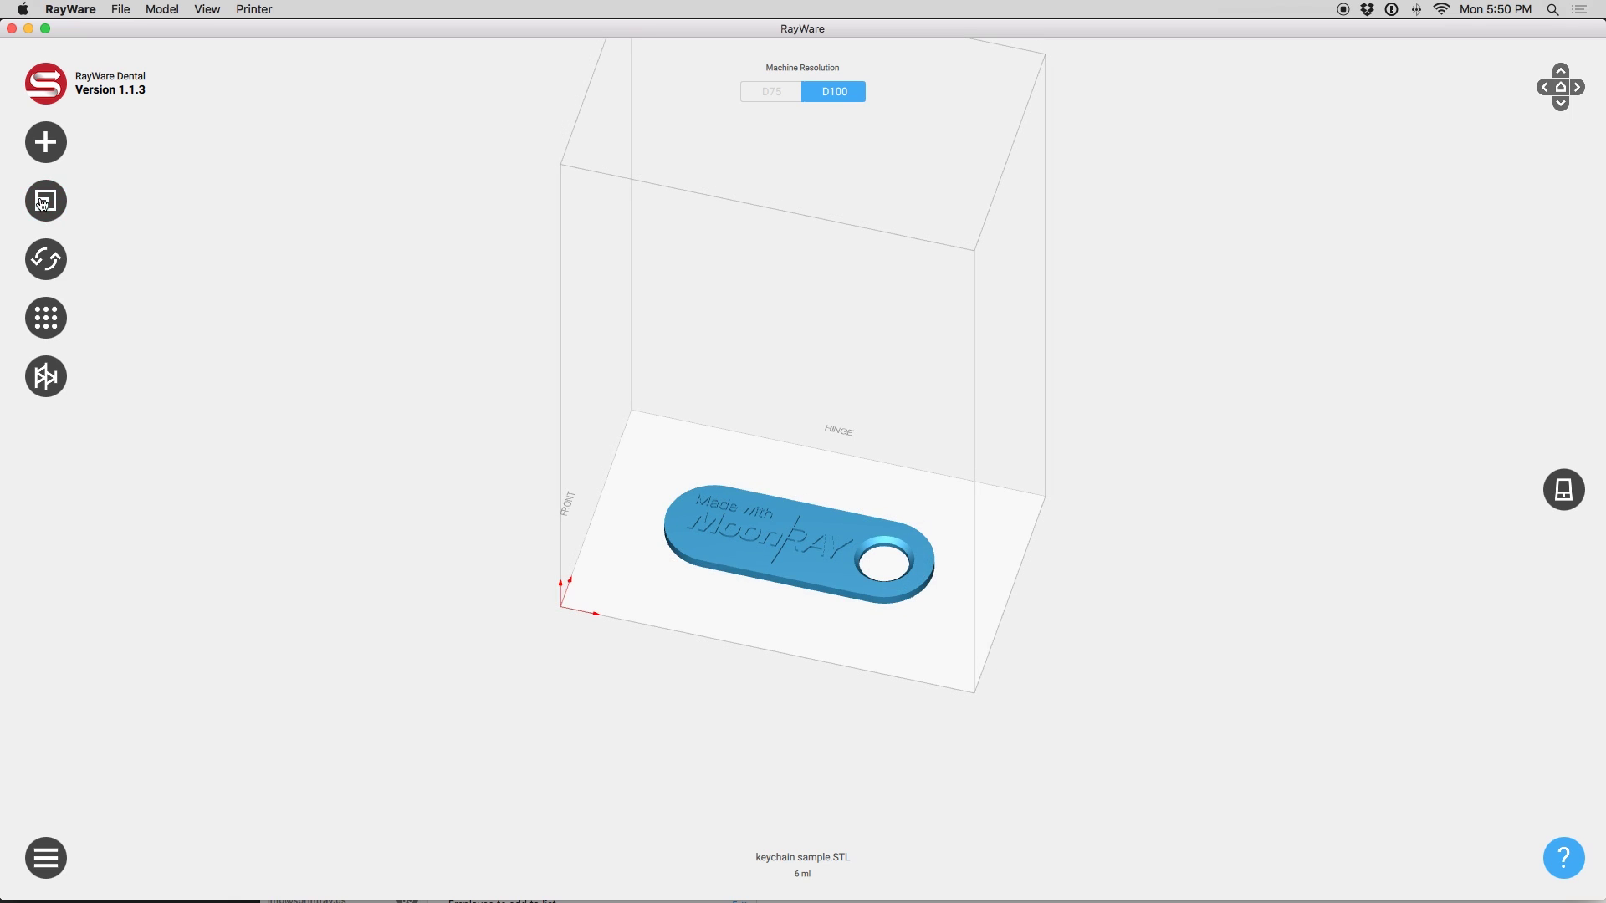
Rotate the keychain 90° about Y, Z and Y again, then lay it flat
{"action": "left_click", "coordinate": [47, 265]}
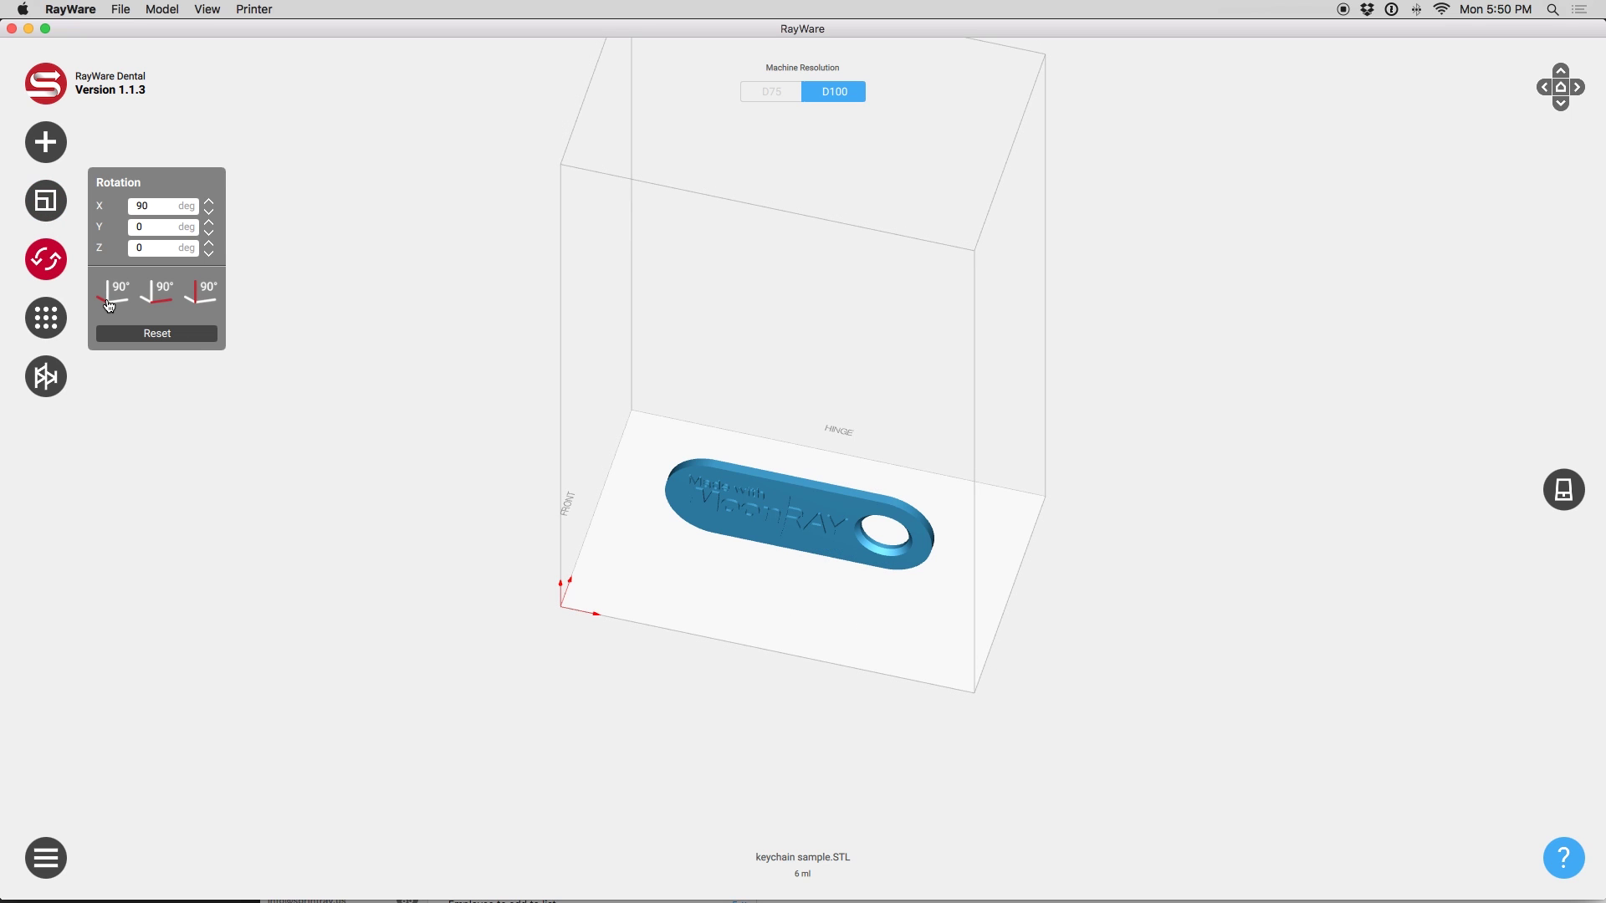
{"action": "left_click", "coordinate": [151, 304]}
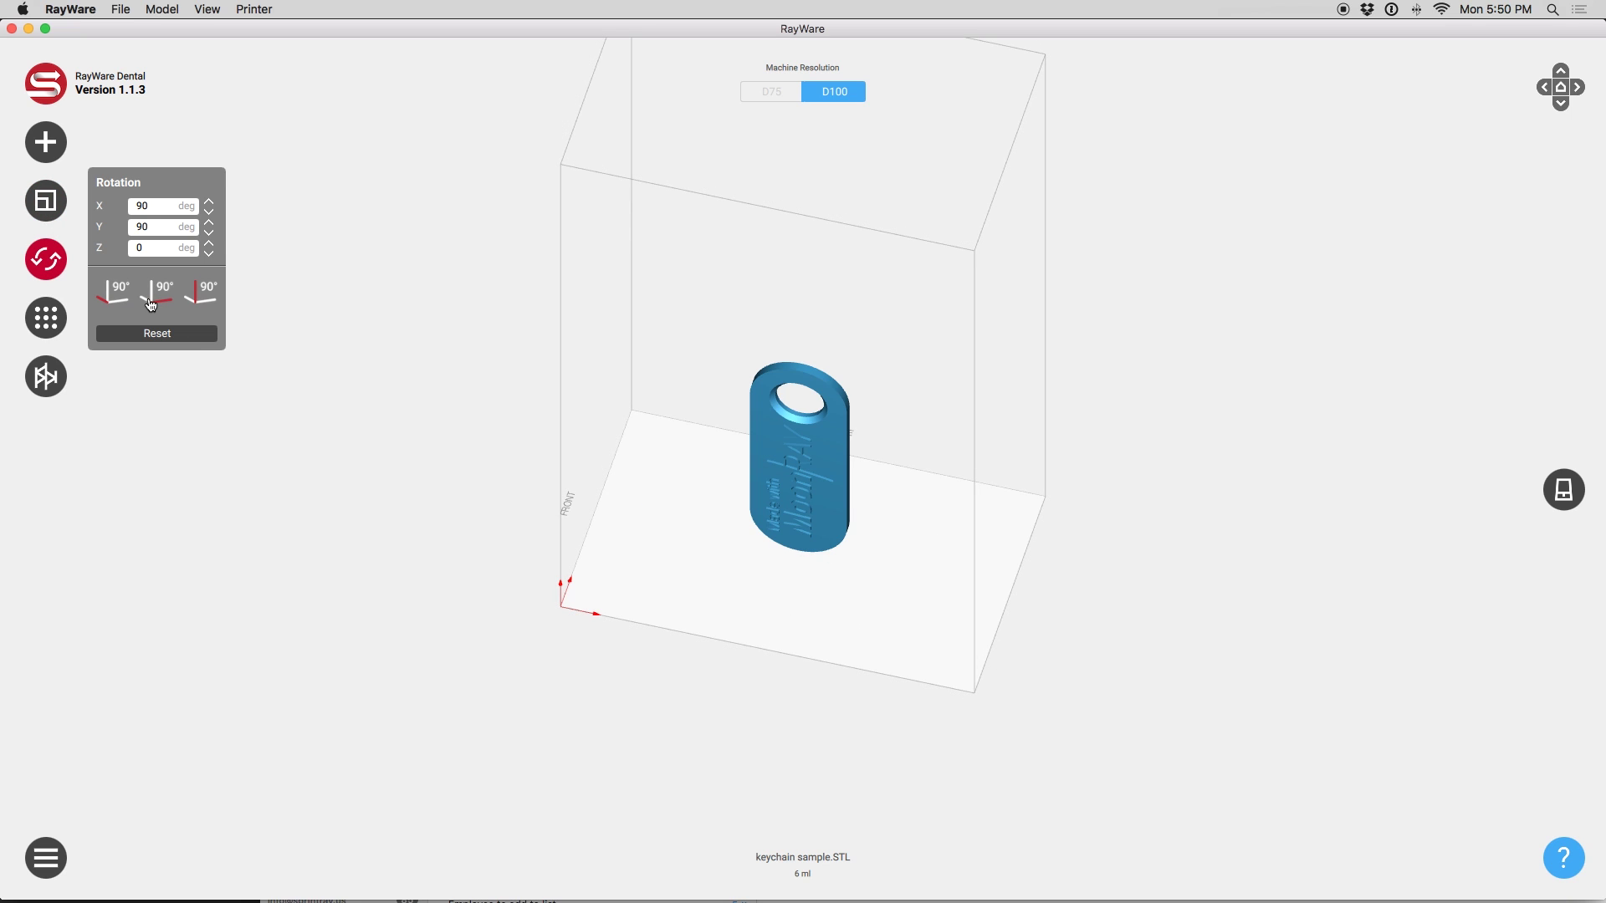
{"action": "left_click", "coordinate": [201, 301]}
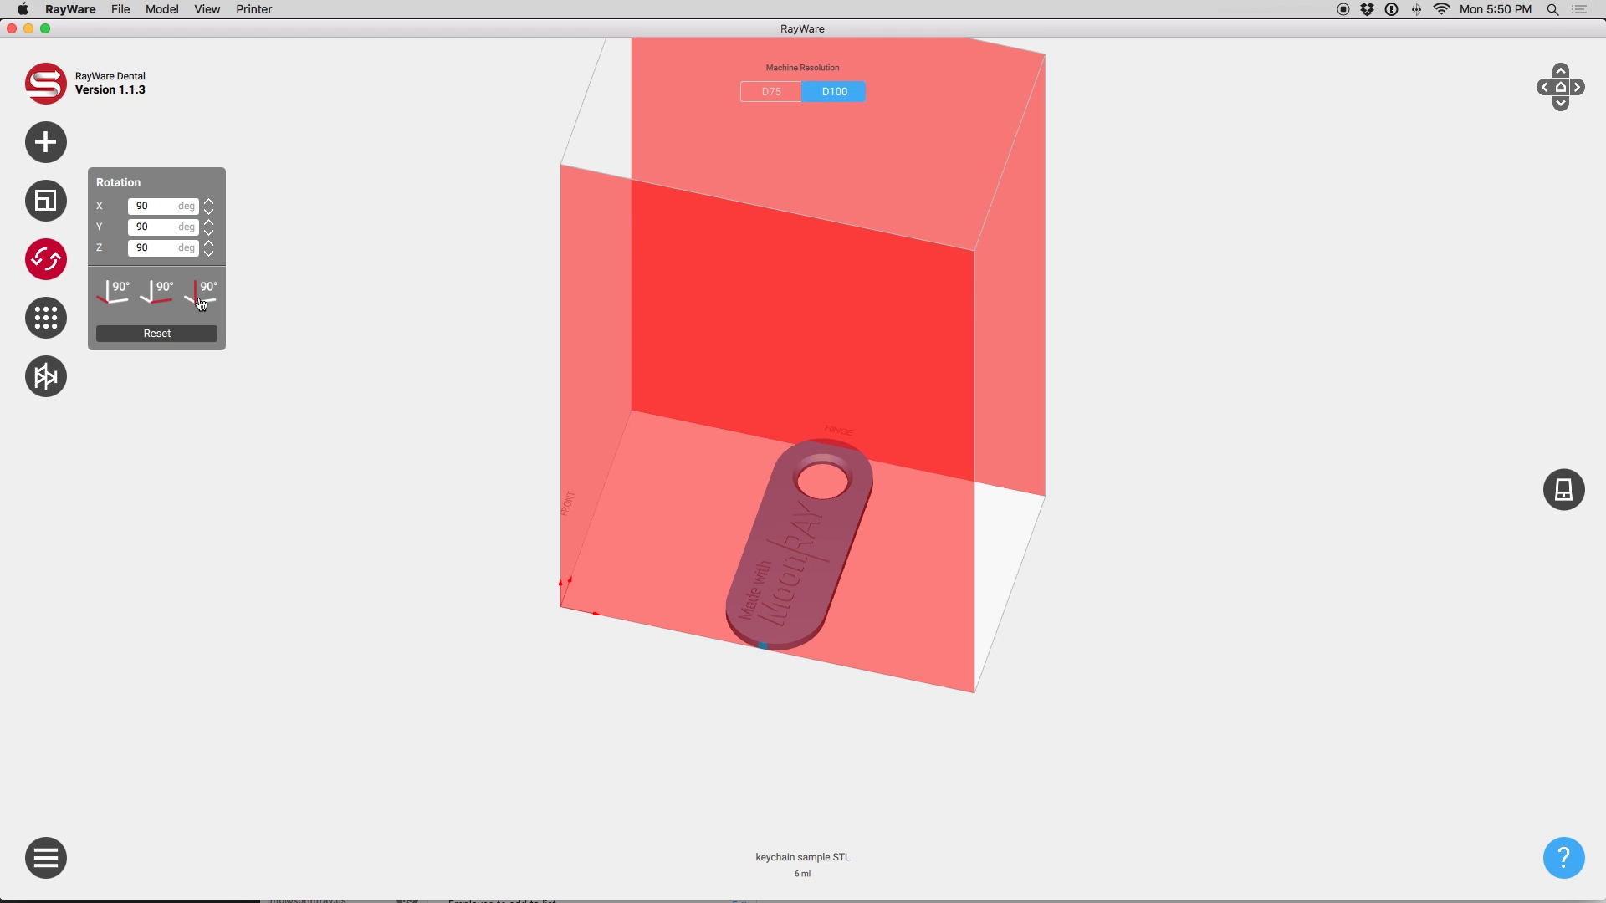
{"action": "left_click", "coordinate": [165, 304]}
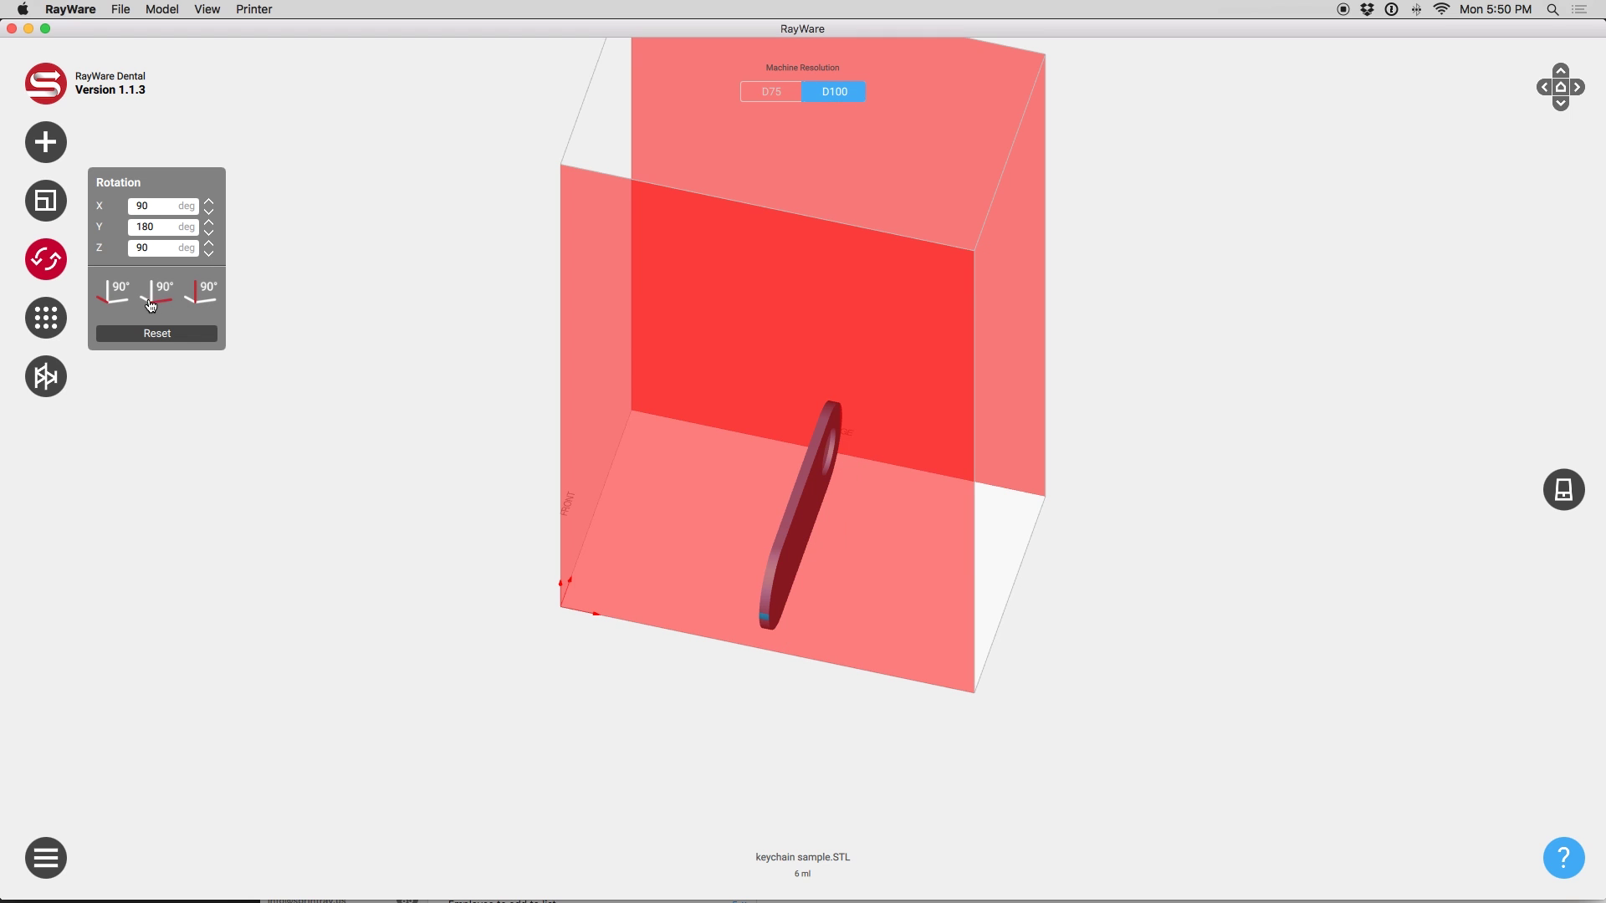
{"action": "left_click", "coordinate": [114, 294]}
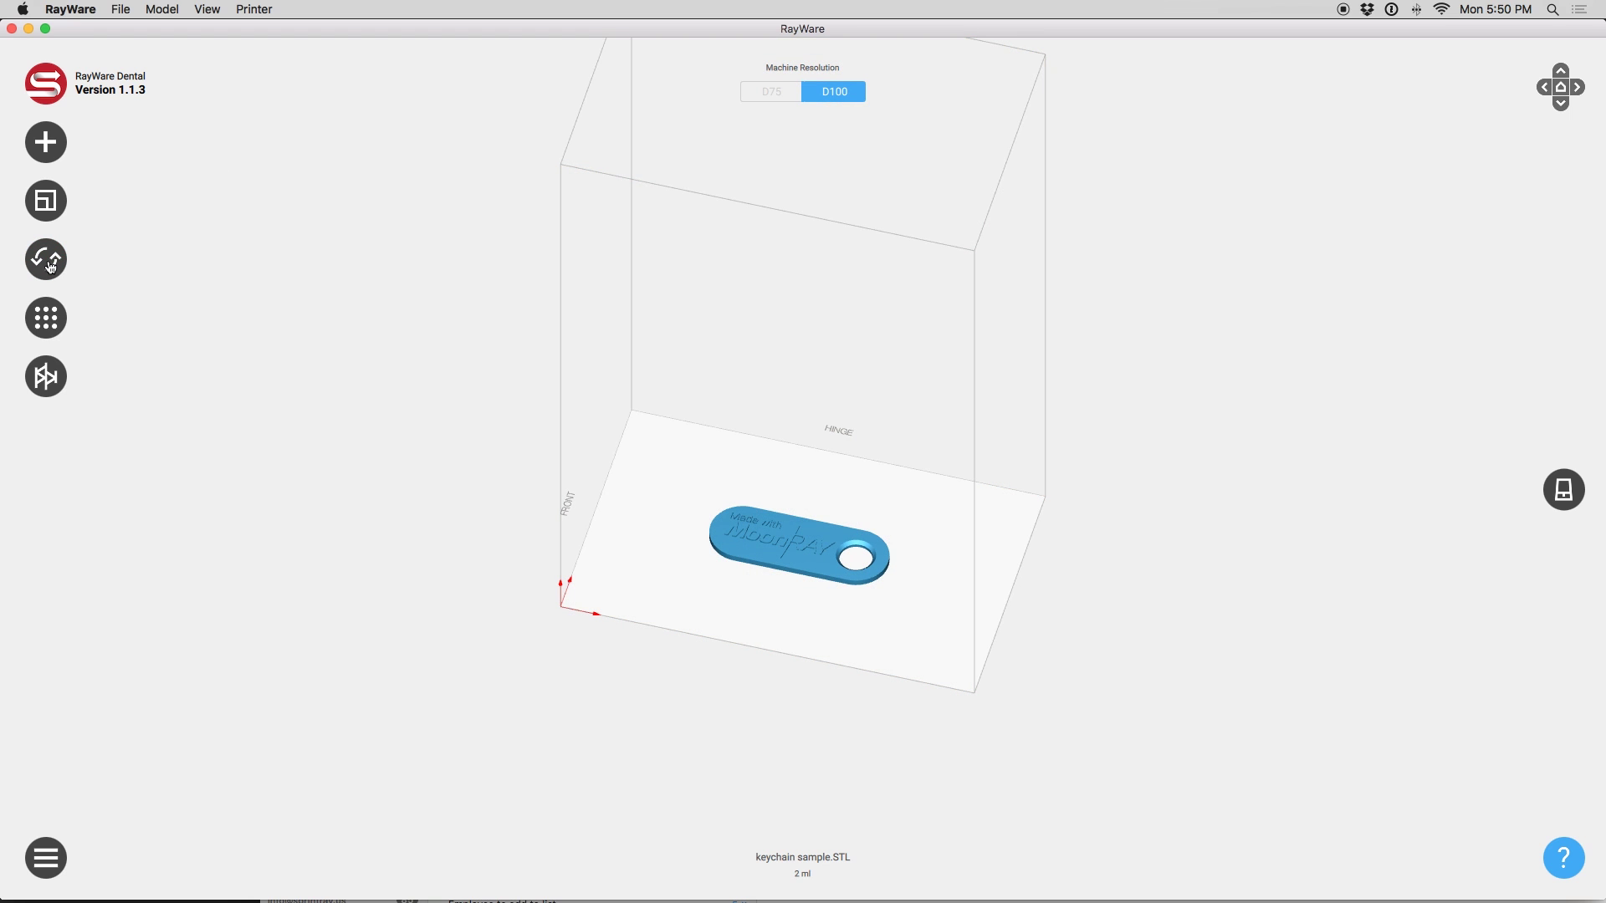
Create two duplicate keychains with Instances set to 2
{"action": "left_click", "coordinate": [47, 320]}
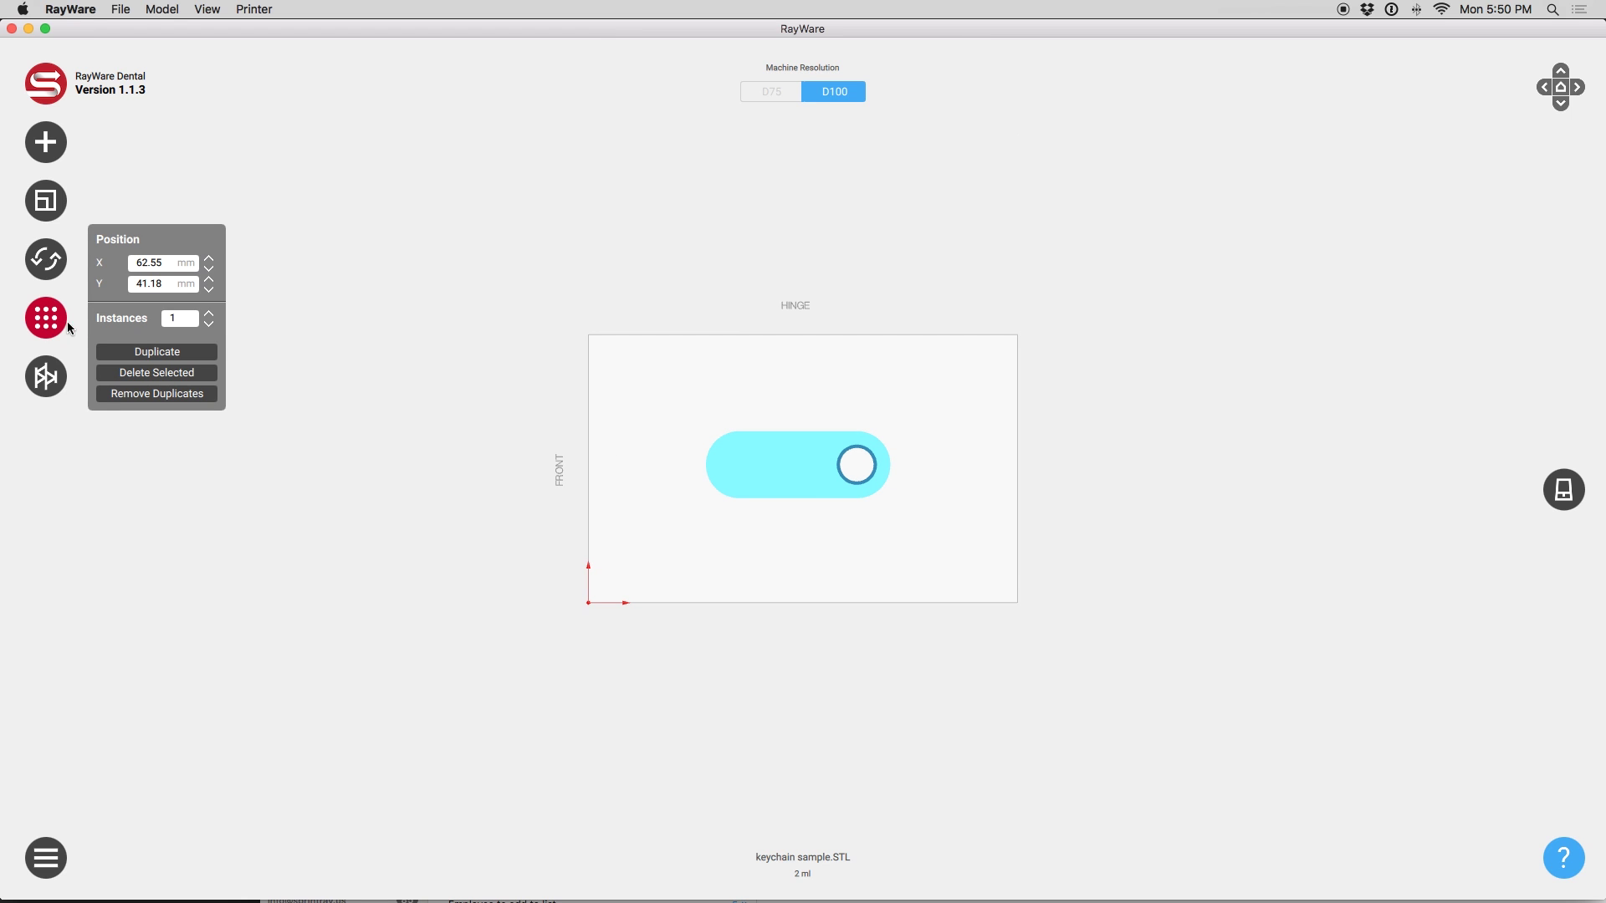
{"action": "left_click", "coordinate": [210, 316]}
{"action": "left_click", "coordinate": [200, 358]}
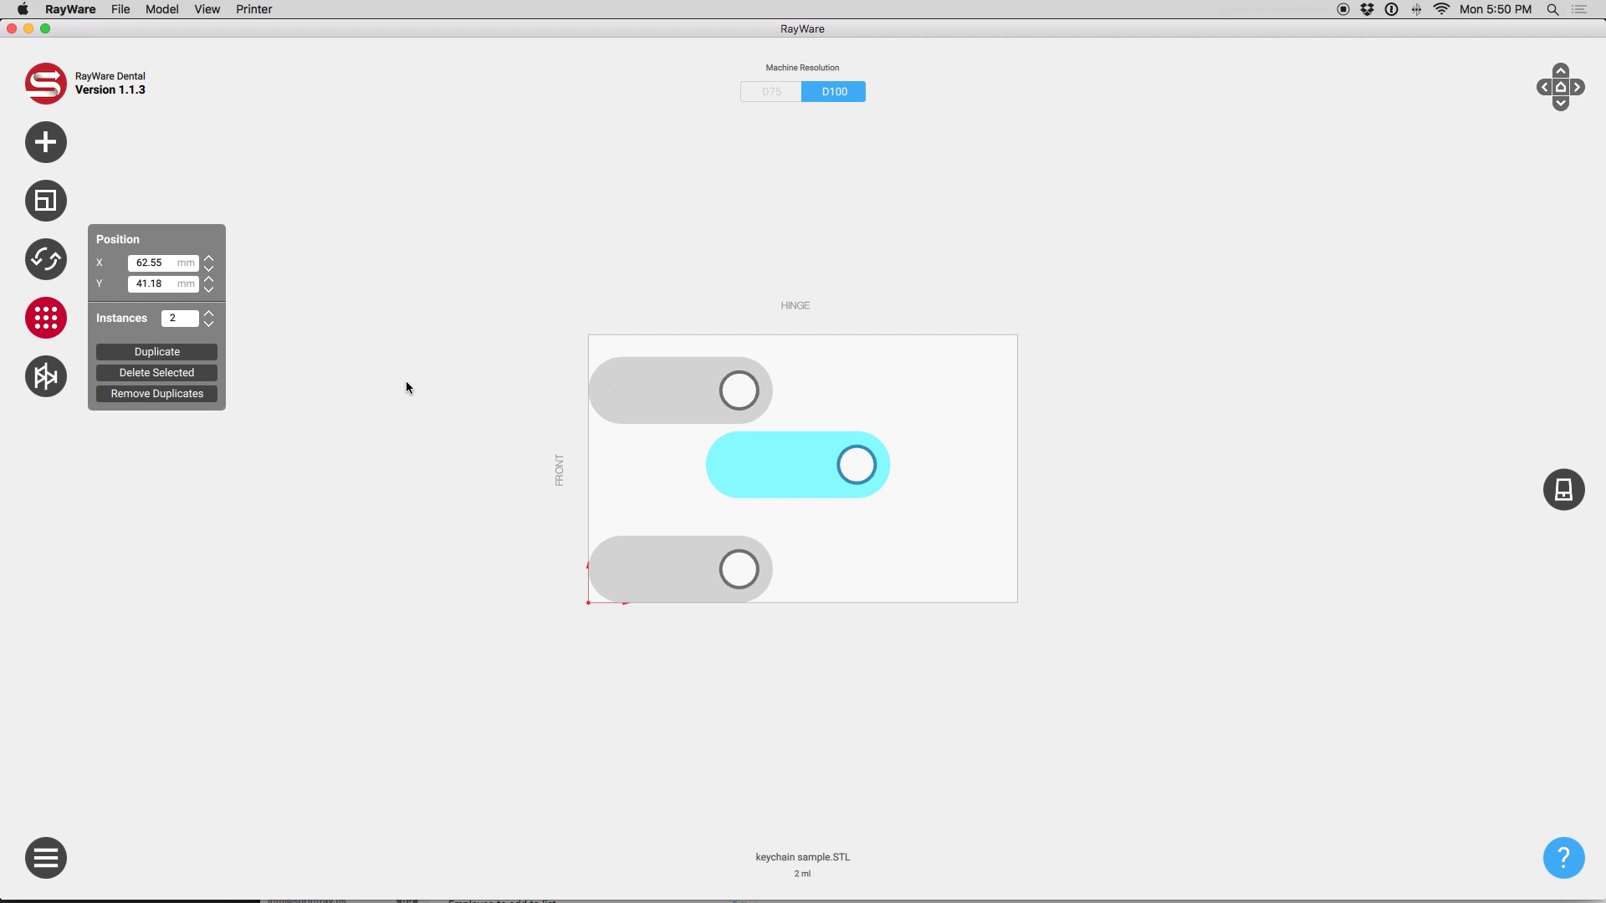
Drag the two copies into a row beside the original keychain
{"action": "left_click_drag", "start_coordinate": [405, 387], "coordinate": [706, 293]}
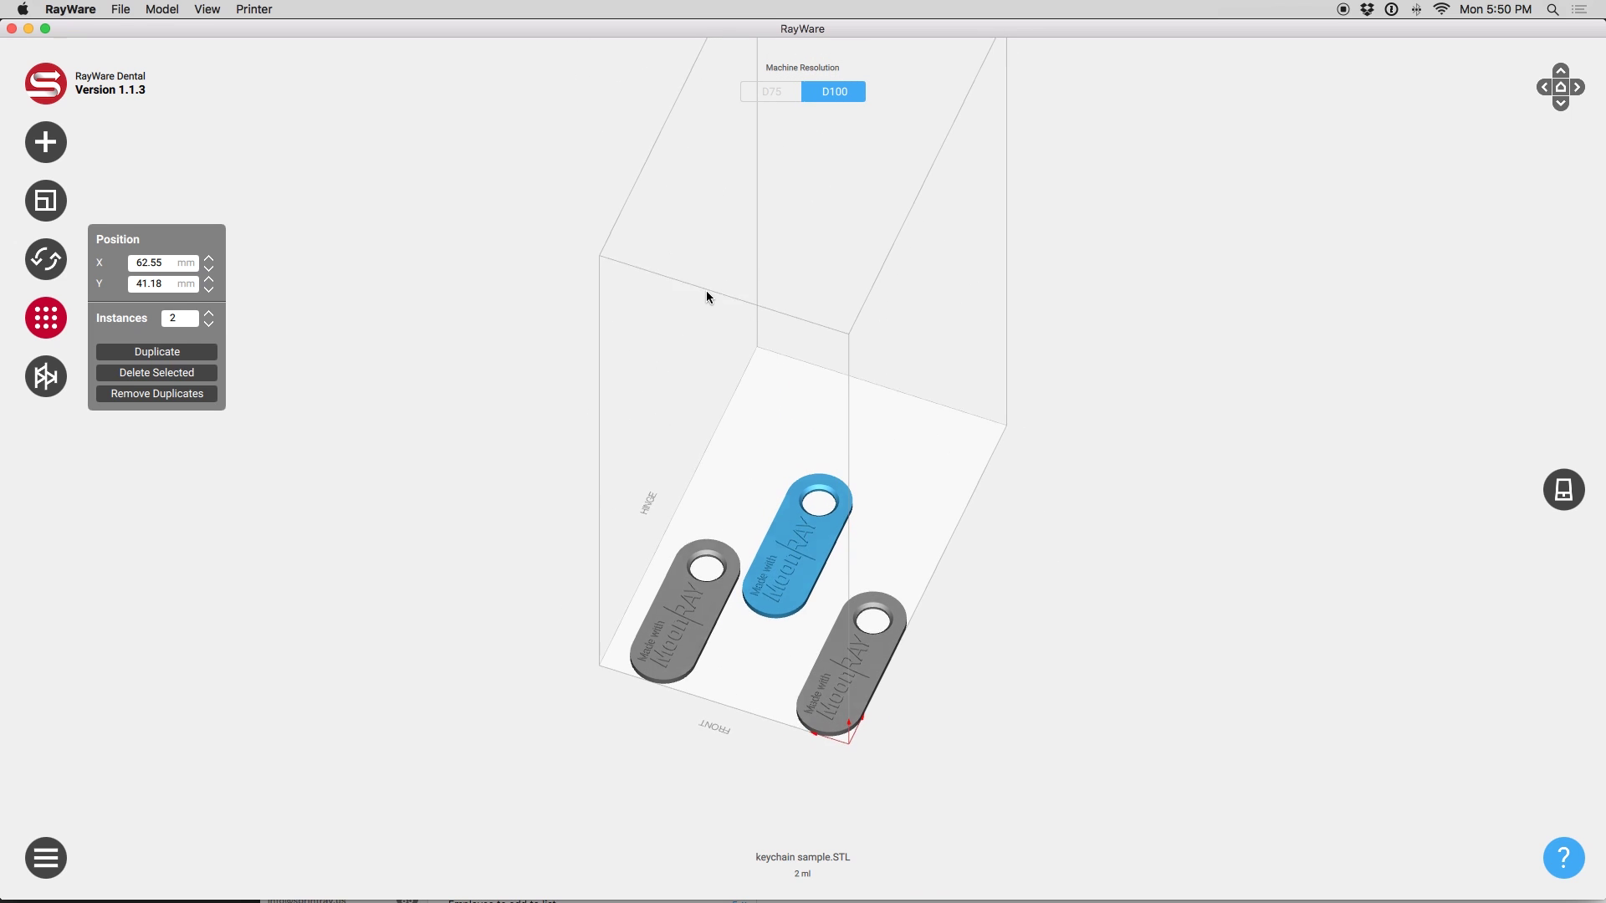
{"action": "left_click_drag", "start_coordinate": [859, 661], "coordinate": [910, 515]}
{"action": "left_click_drag", "start_coordinate": [694, 587], "coordinate": [705, 554]}
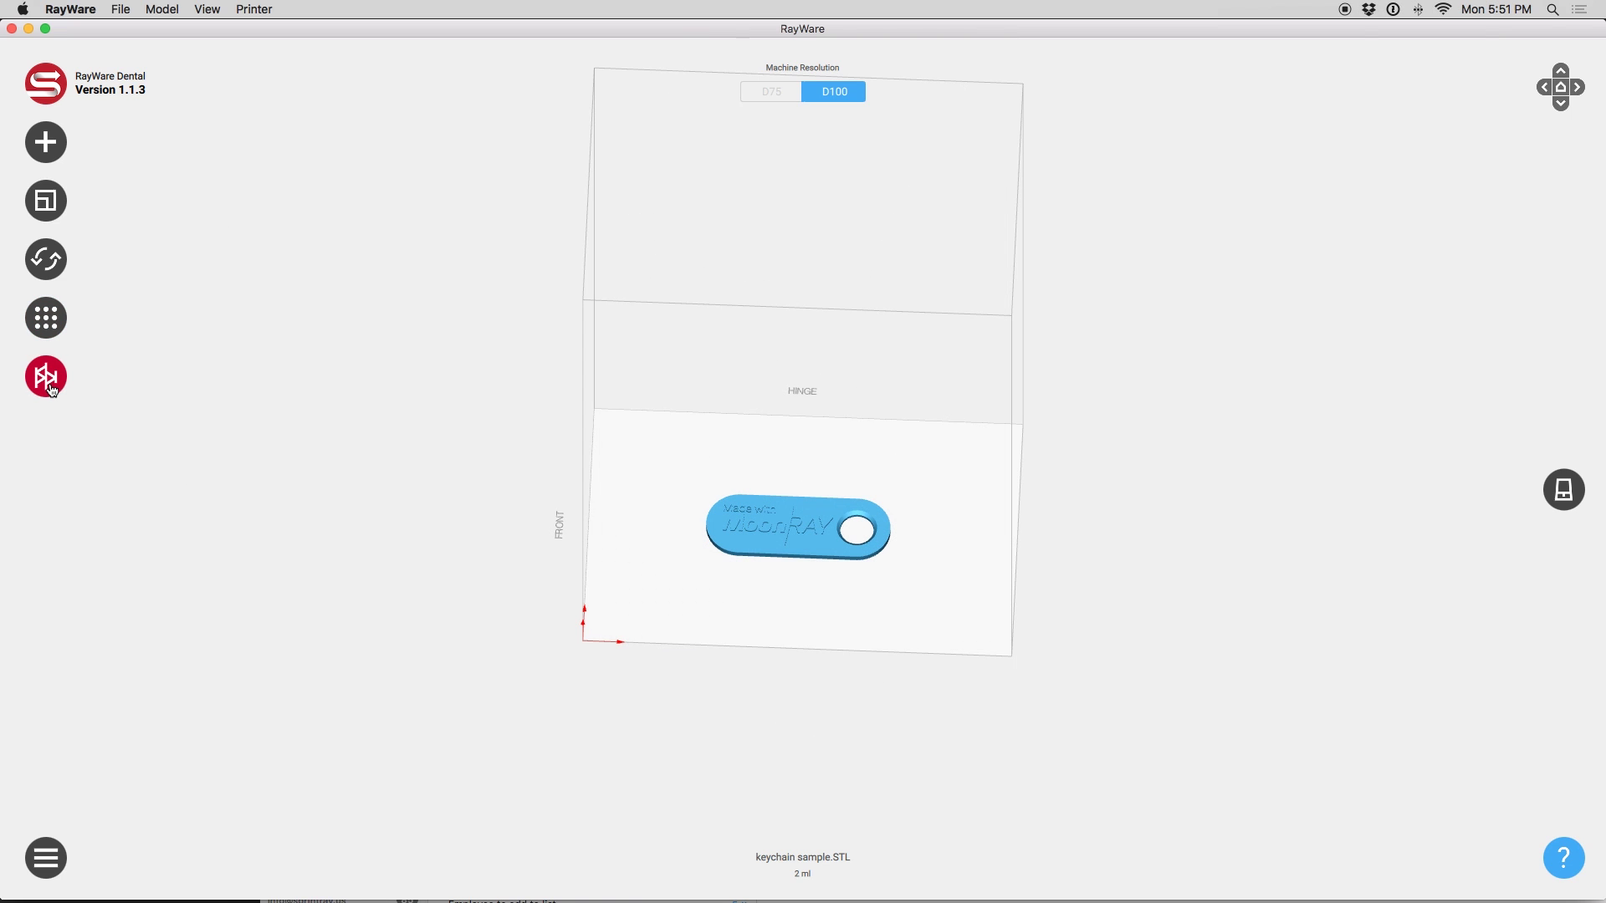
Generate supports under the keychain at medium density, 1.0mm
{"action": "left_click", "coordinate": [48, 381]}
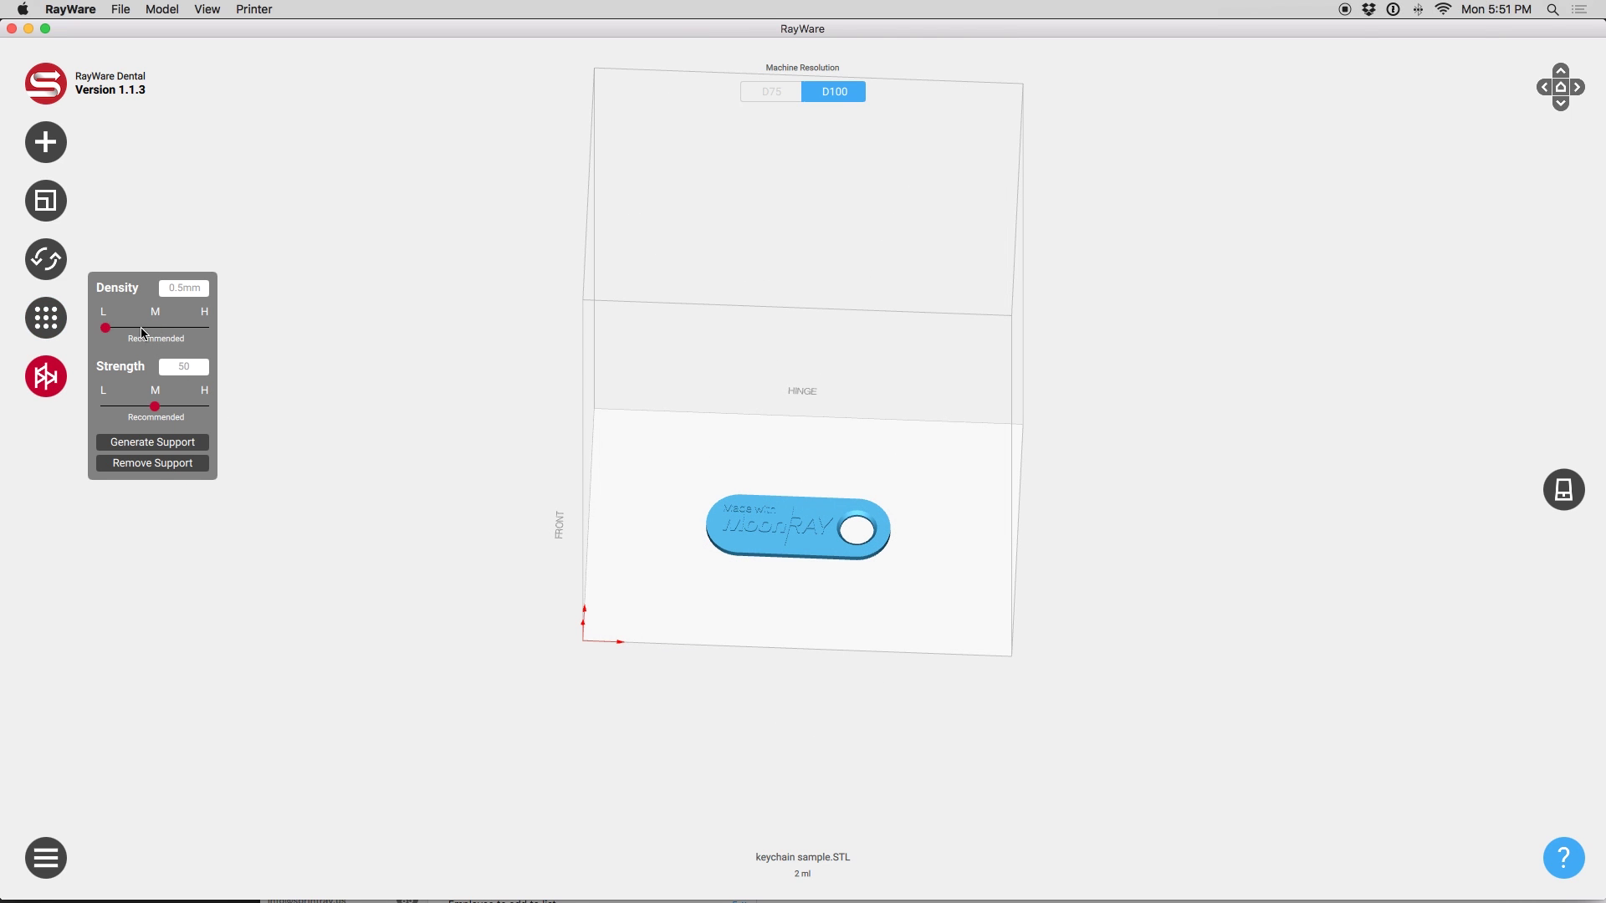
{"action": "left_click_drag", "start_coordinate": [142, 332], "coordinate": [166, 335]}
{"action": "left_click", "coordinate": [195, 449]}
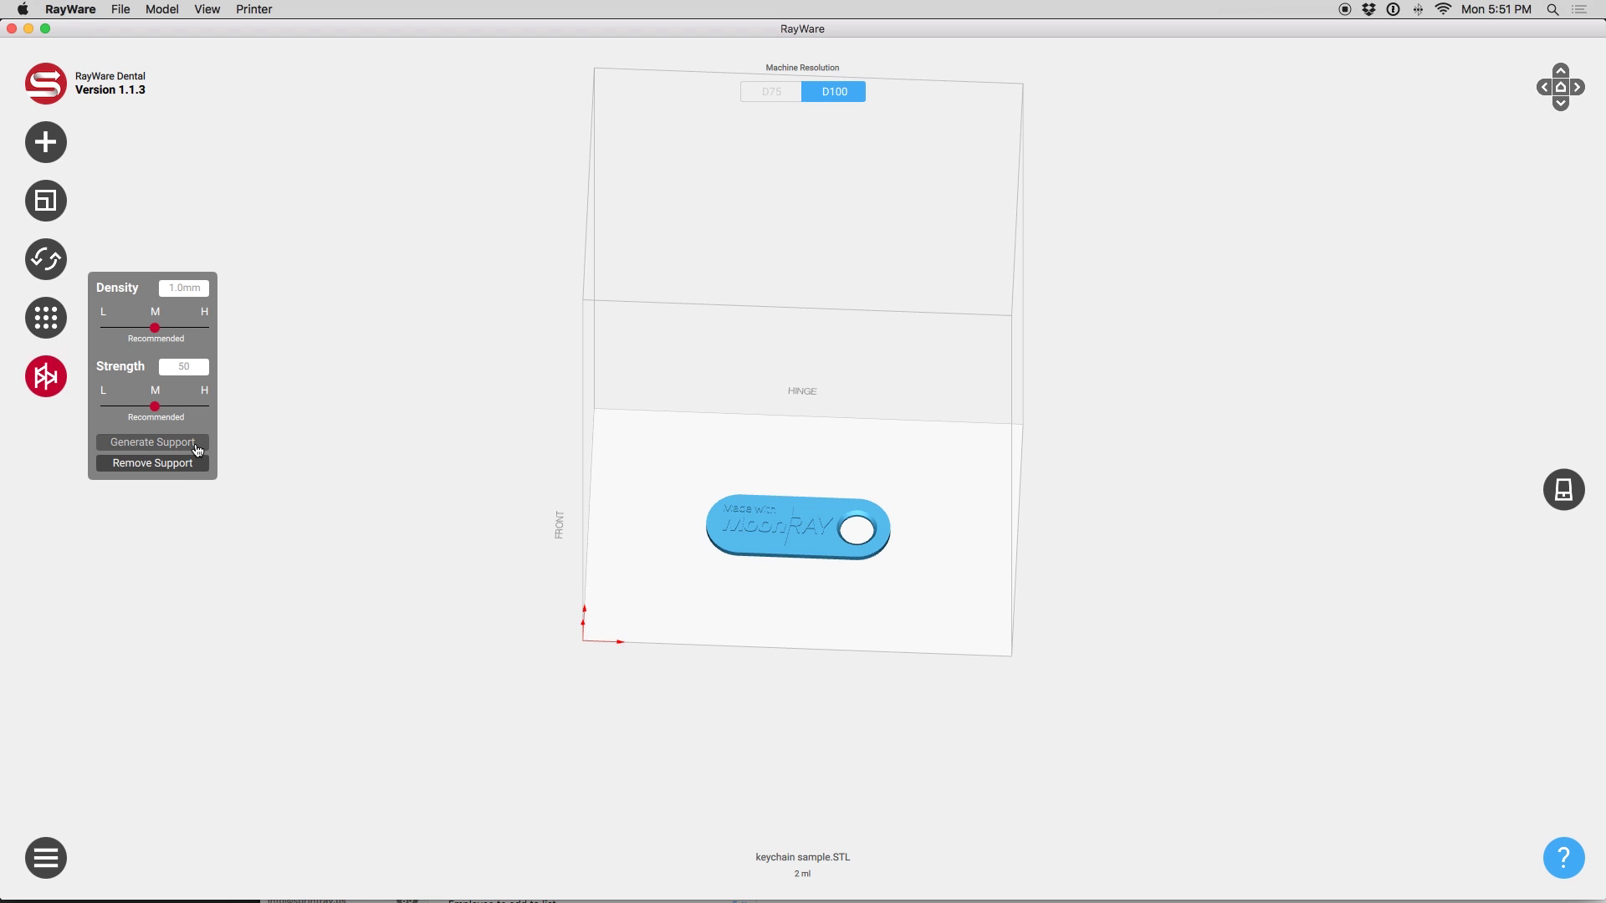
Orbit and zoom to inspect the supports, then remove them again
{"action": "left_click_drag", "start_coordinate": [419, 524], "coordinate": [519, 452]}
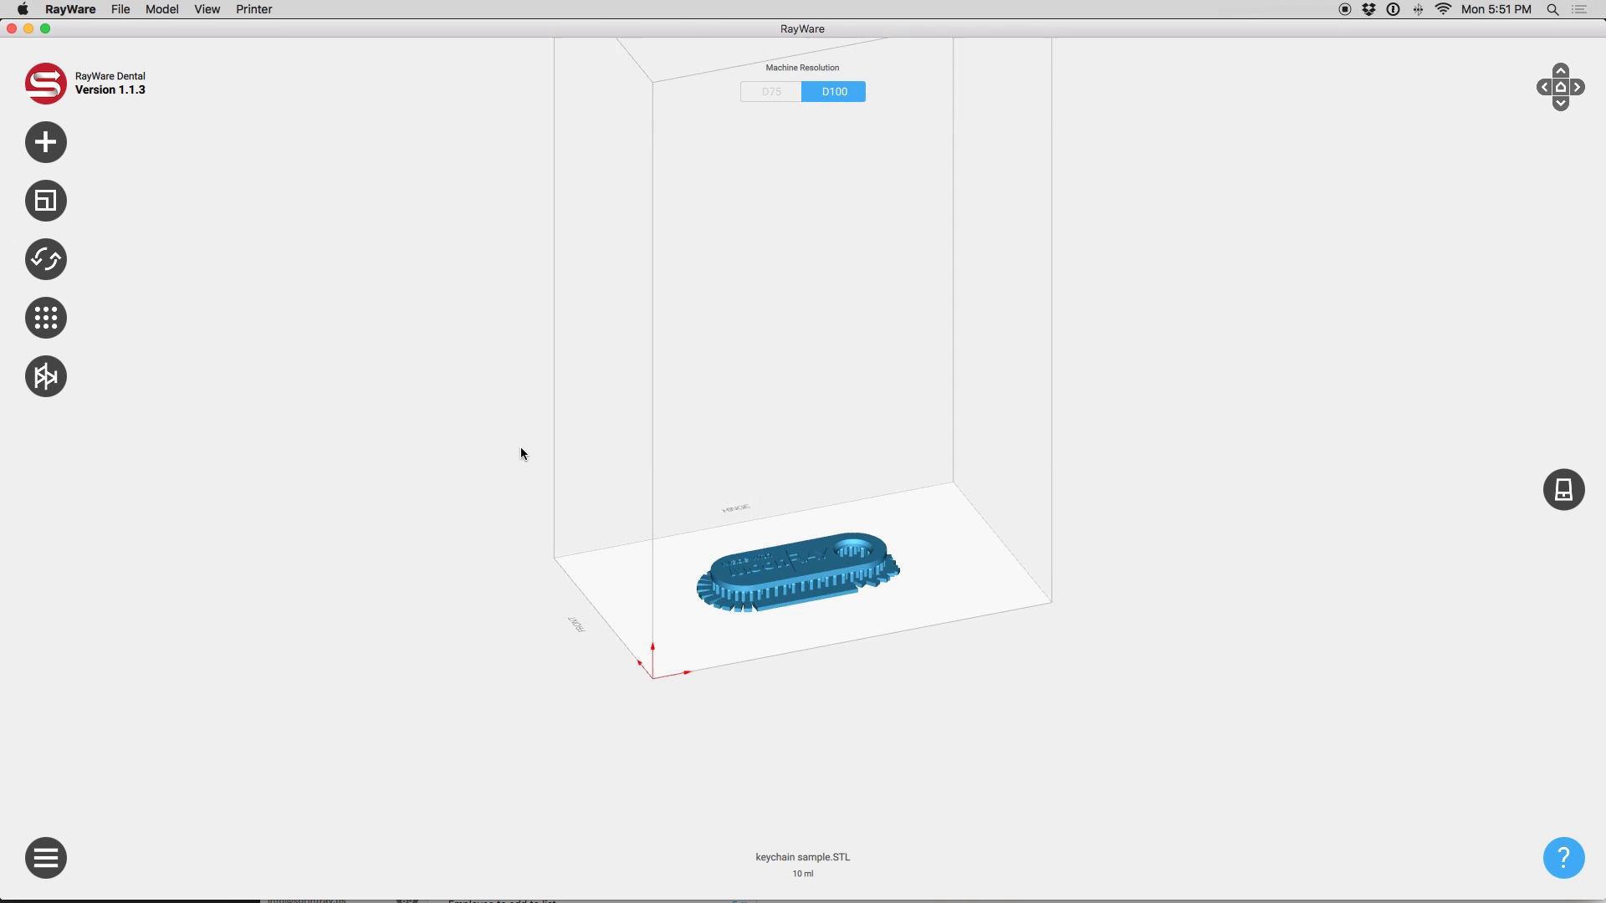
{"action": "scroll", "coordinate": [782, 567], "scroll_direction": "up", "scroll_amount": 3}
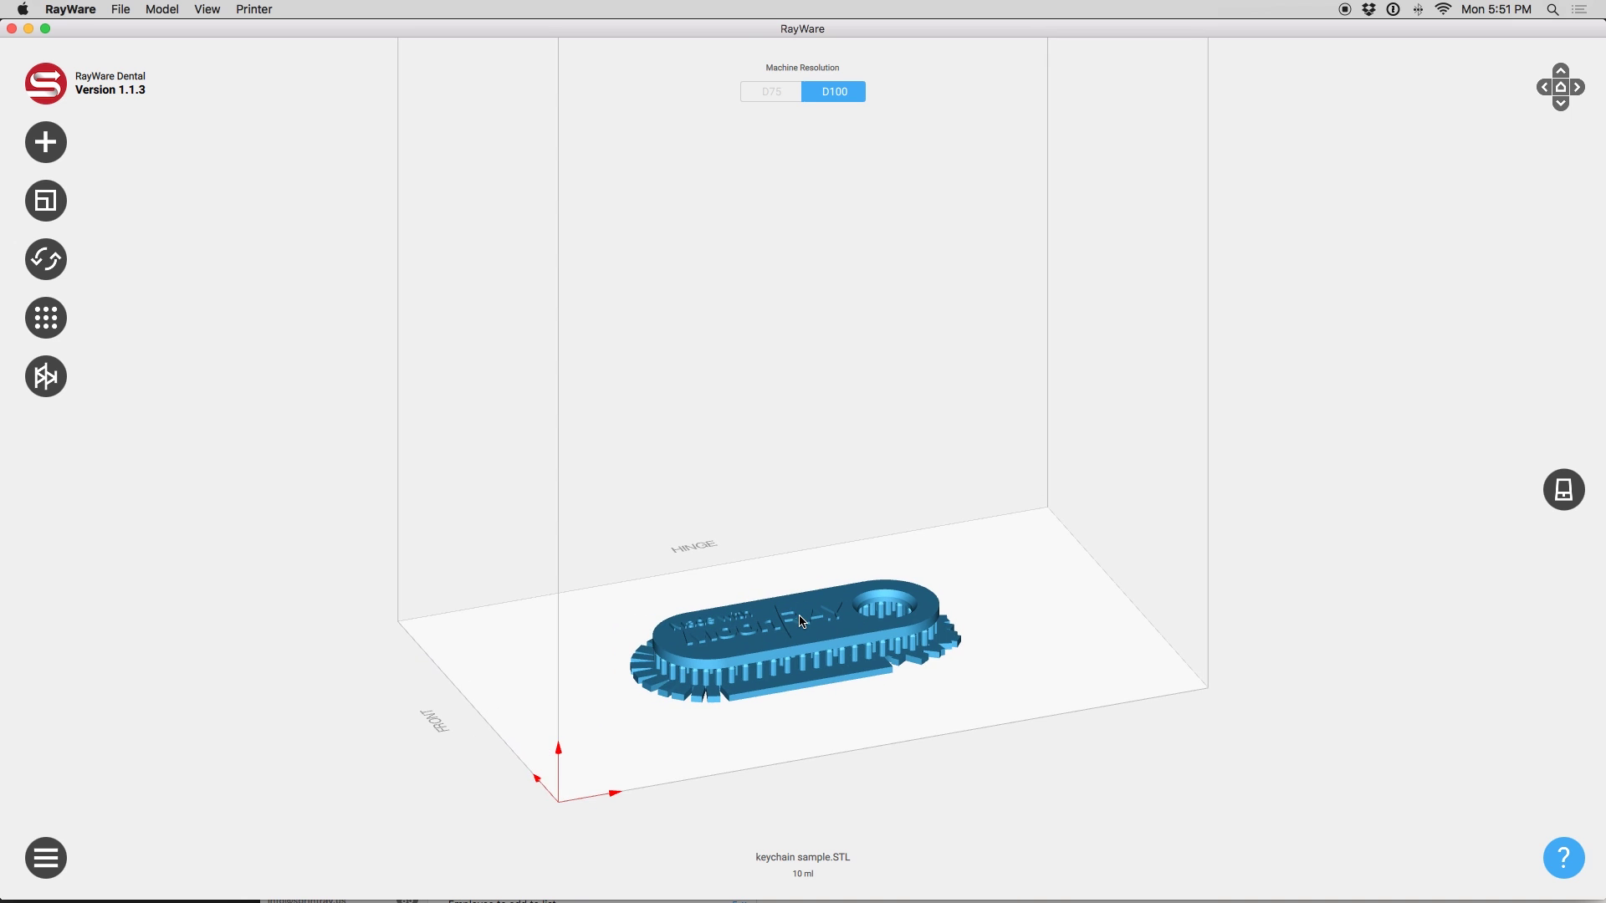
{"action": "left_click_drag", "start_coordinate": [803, 602], "coordinate": [804, 619]}
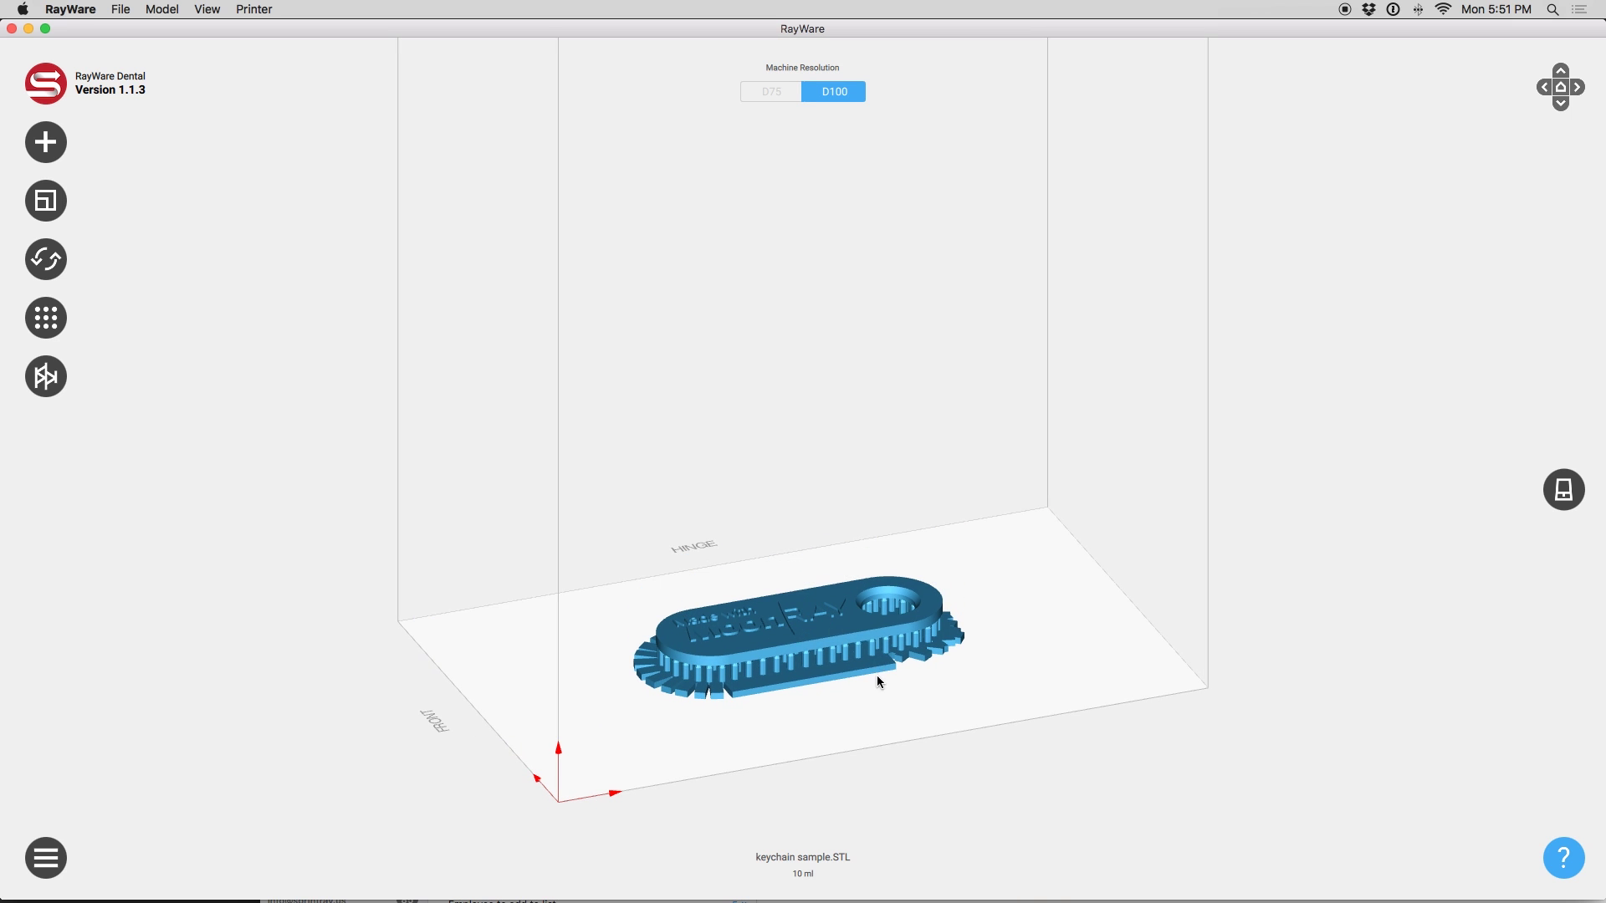
{"action": "left_click_drag", "start_coordinate": [878, 681], "coordinate": [781, 725]}
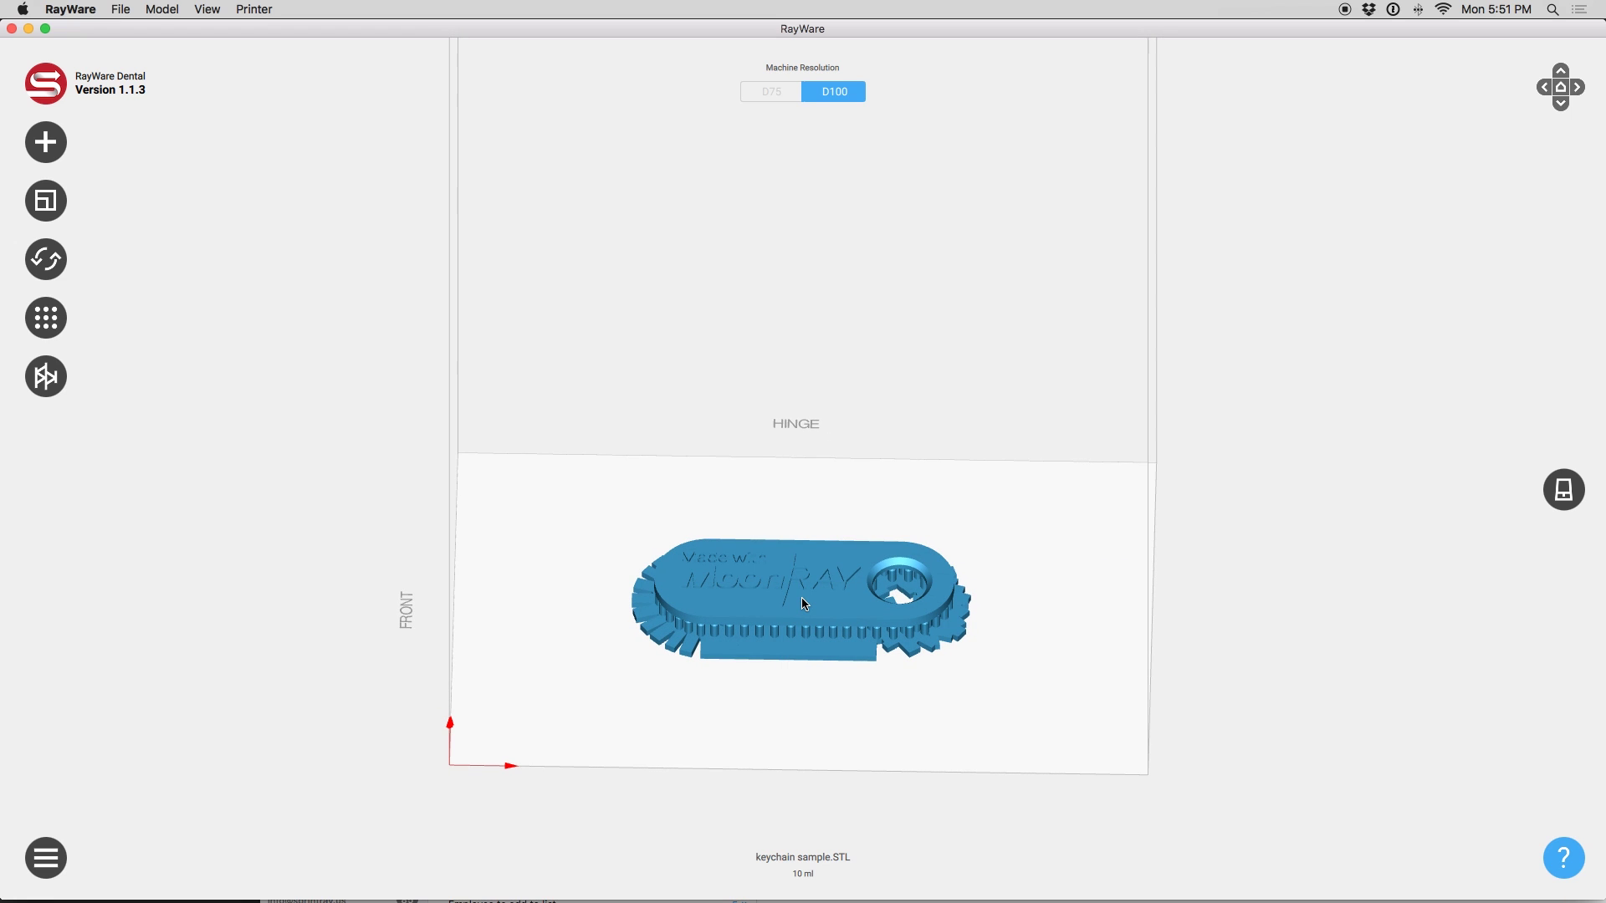
{"action": "left_click", "coordinate": [41, 382]}
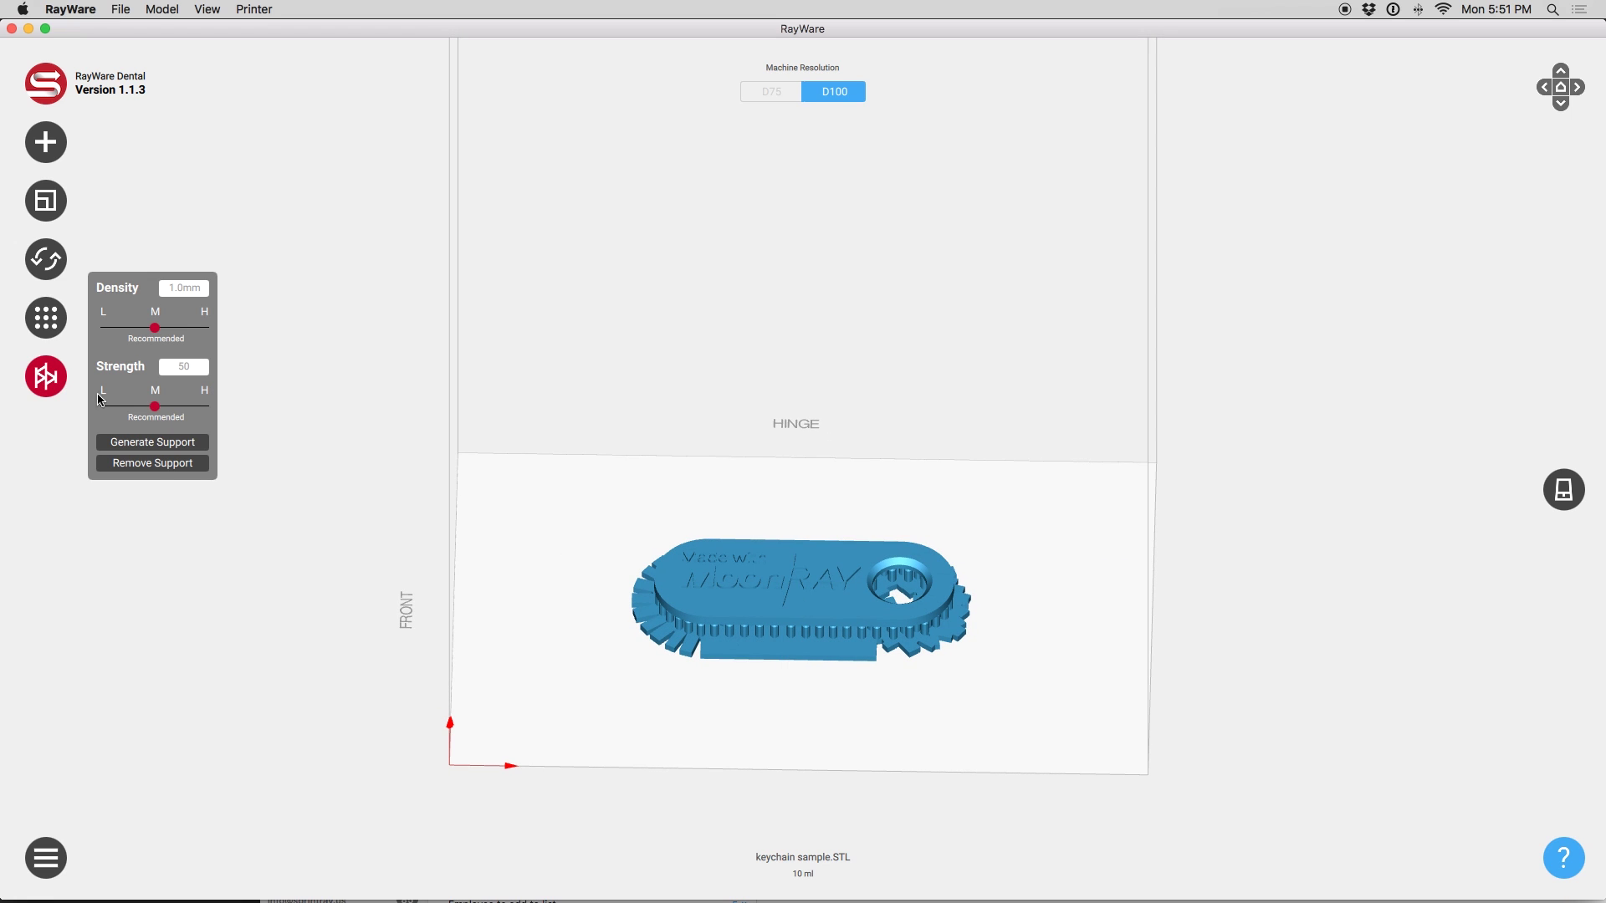
{"action": "left_click", "coordinate": [161, 464]}
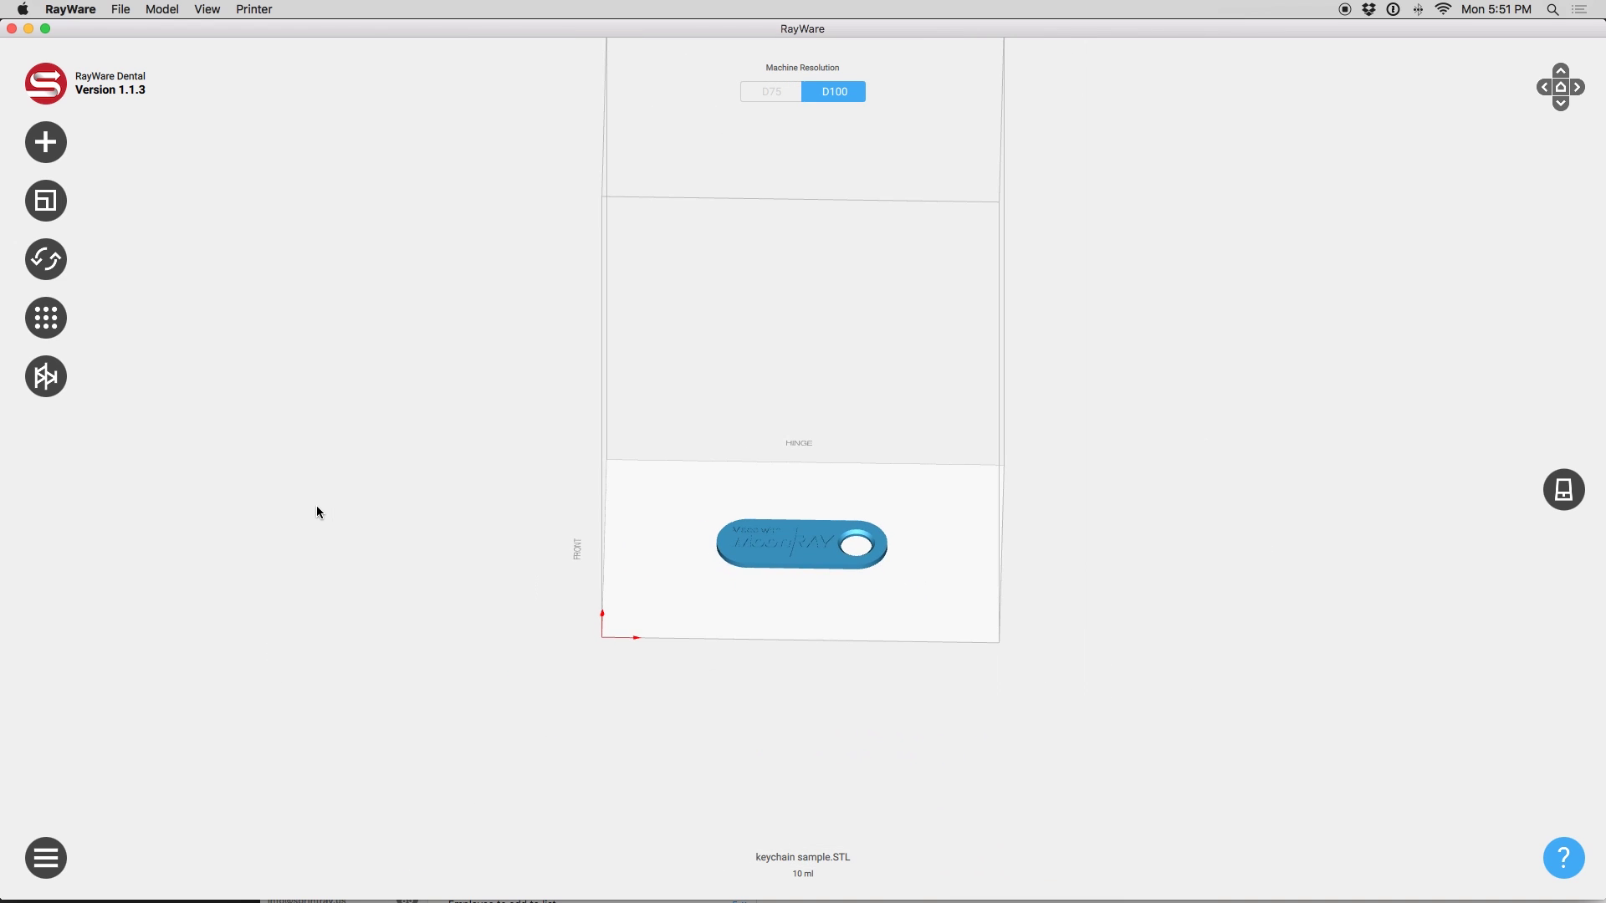
Choose Gray material, resolution 50, uncheck Enhance Surfaces, and start the keychain print
{"action": "left_click", "coordinate": [1566, 493]}
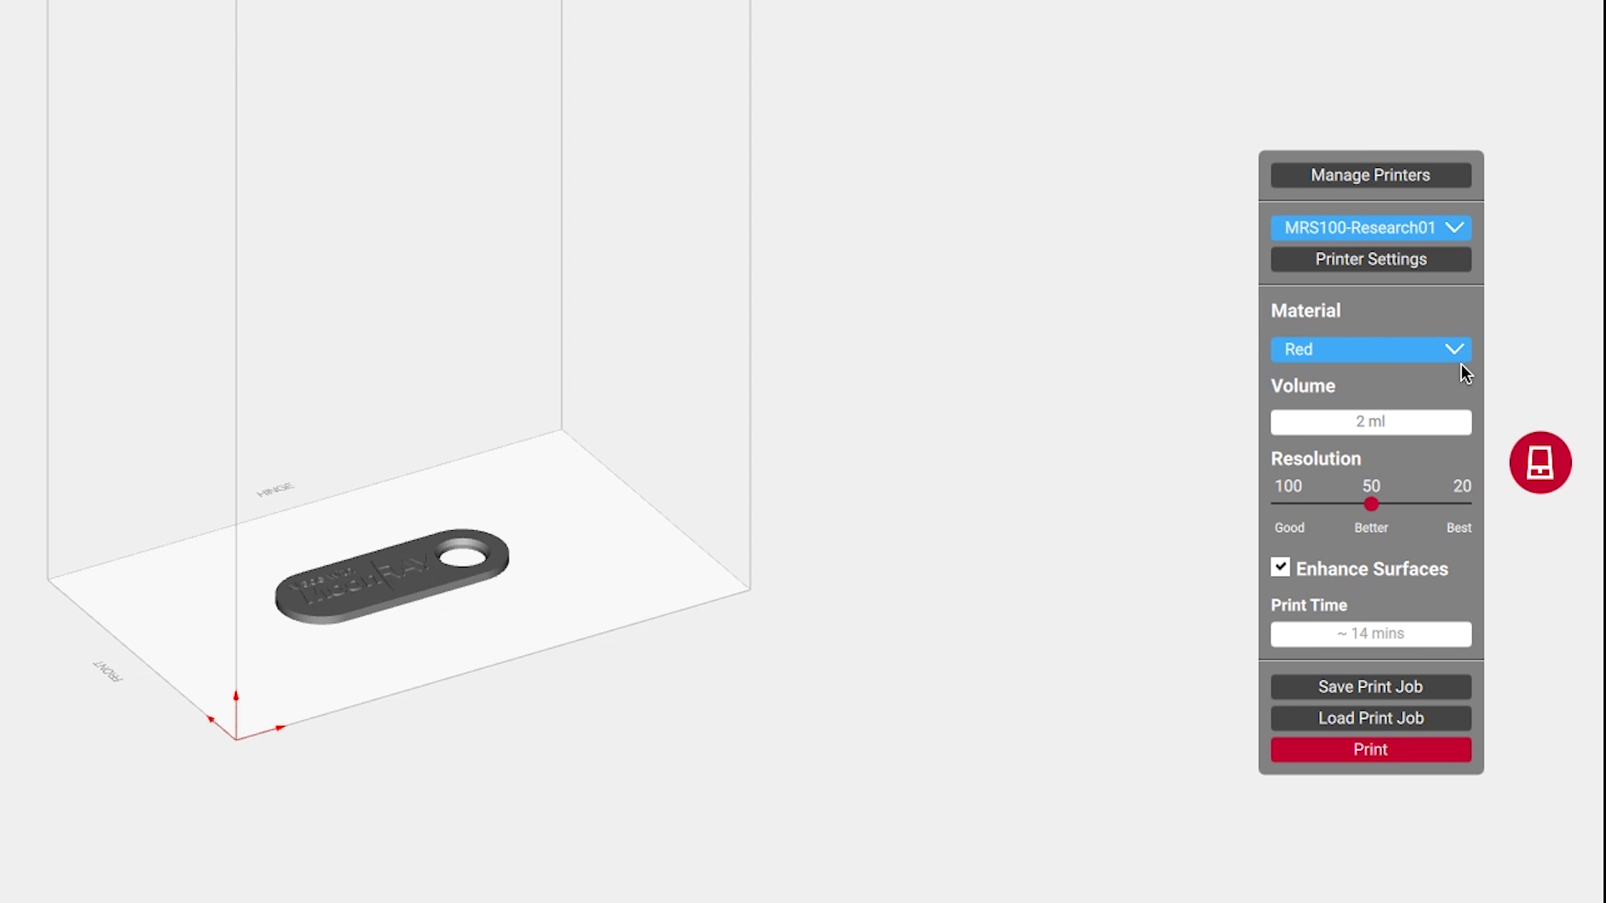
{"action": "left_click", "coordinate": [1459, 348]}
{"action": "left_click", "coordinate": [1323, 489]}
{"action": "left_click_drag", "start_coordinate": [1464, 505], "coordinate": [1390, 510]}
{"action": "left_click", "coordinate": [1280, 567]}
{"action": "left_click", "coordinate": [1422, 753]}
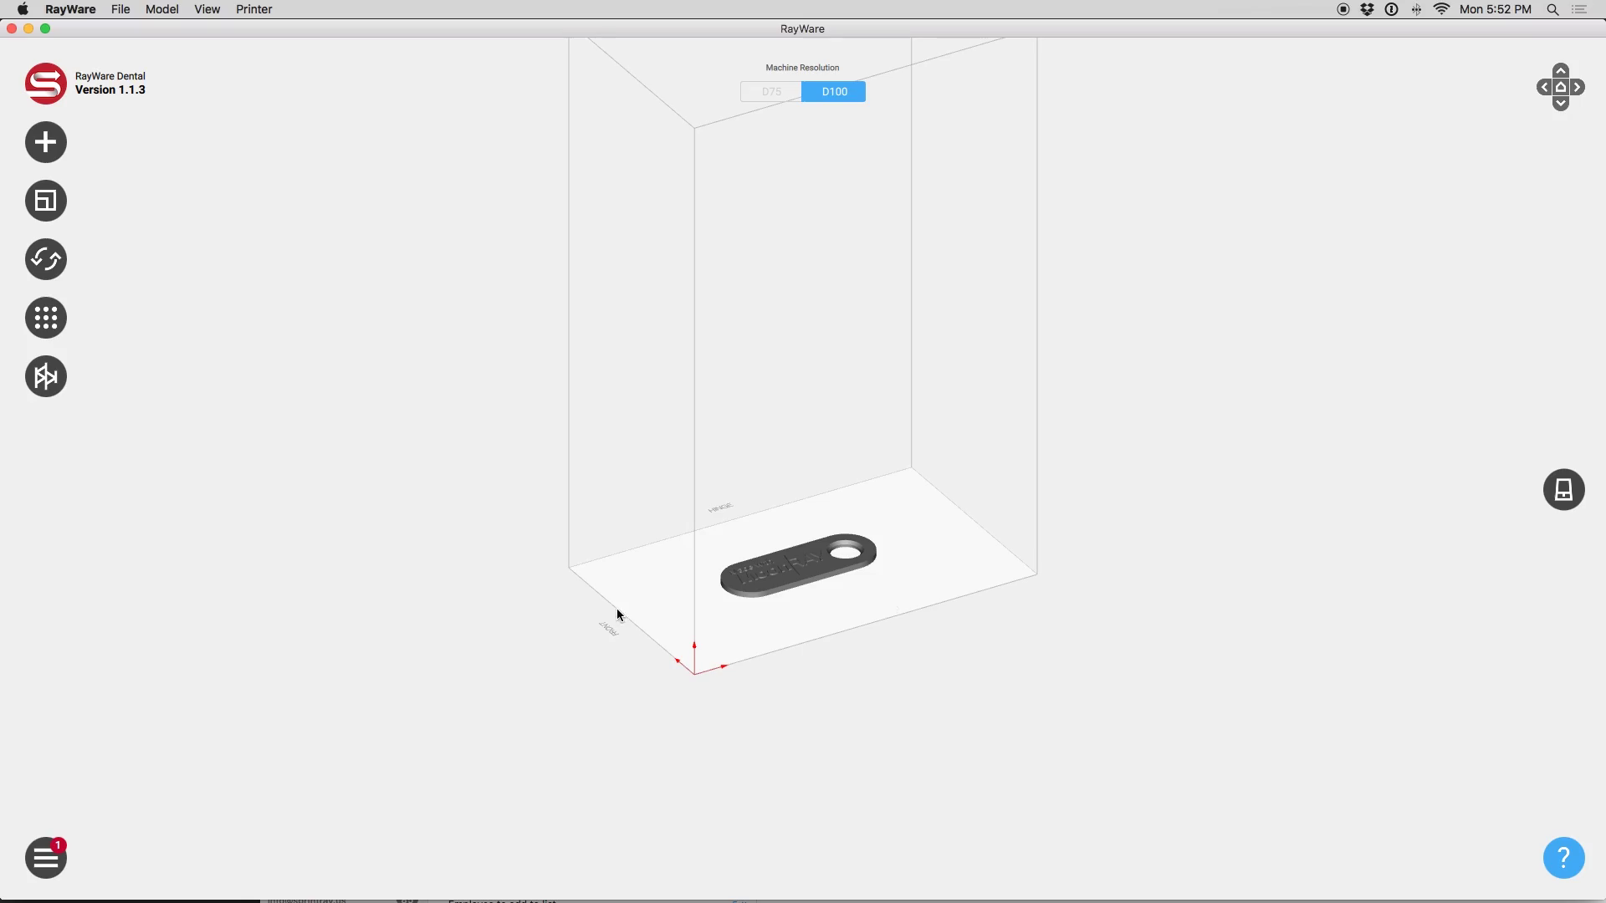
Open Manage Printers to see the keychain sample.STL.ssj job at 0%, 17 minutes left
{"action": "left_click", "coordinate": [46, 859]}
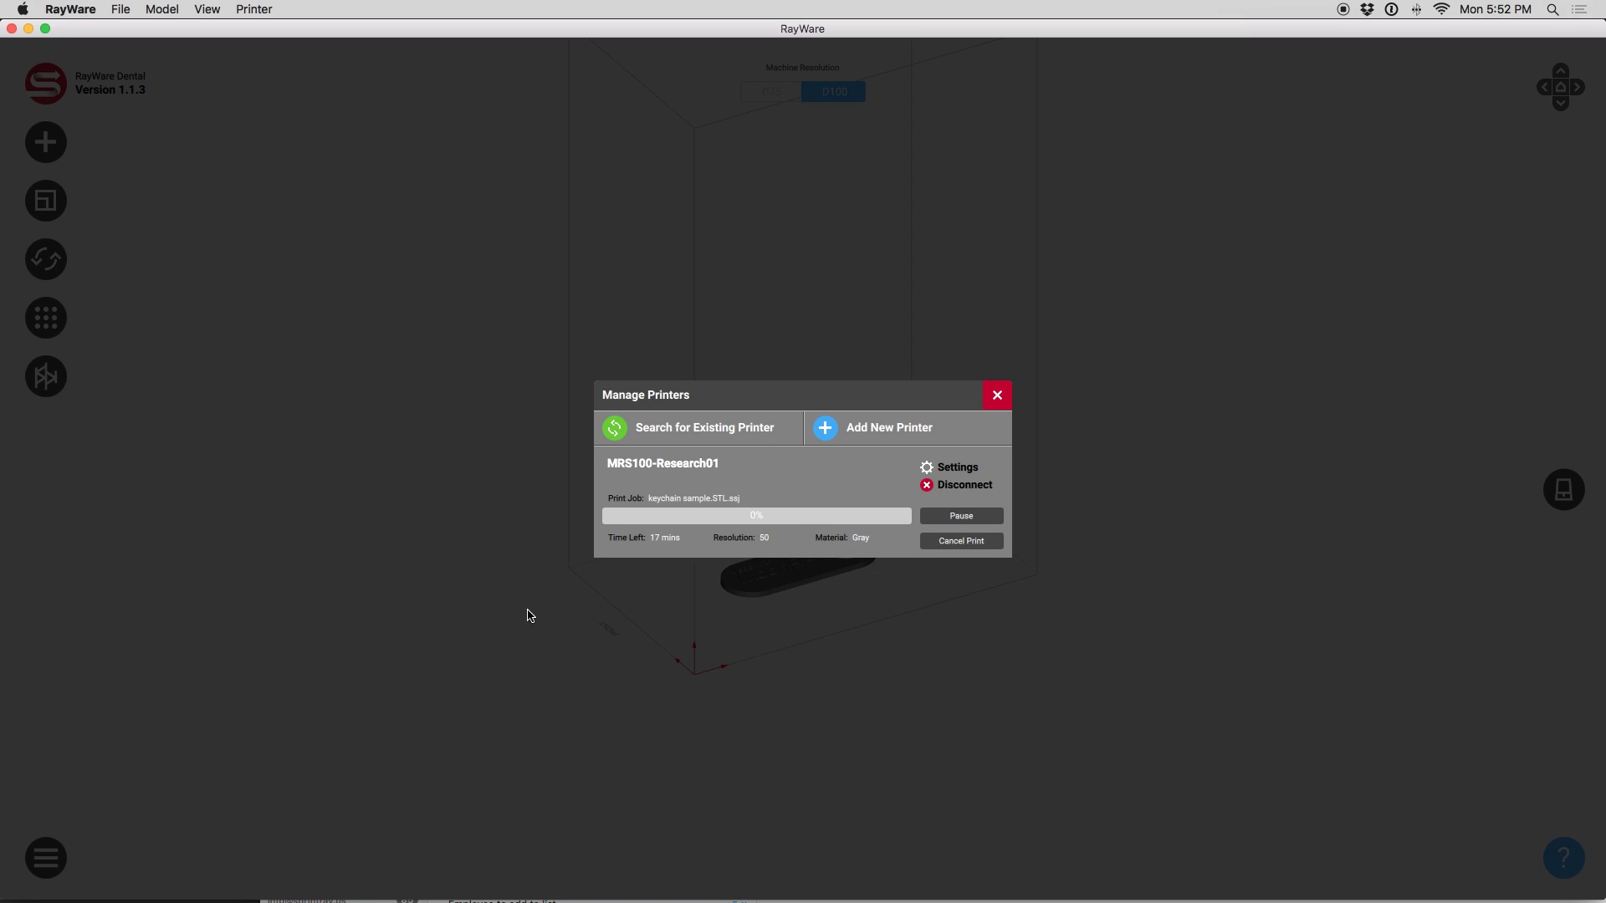